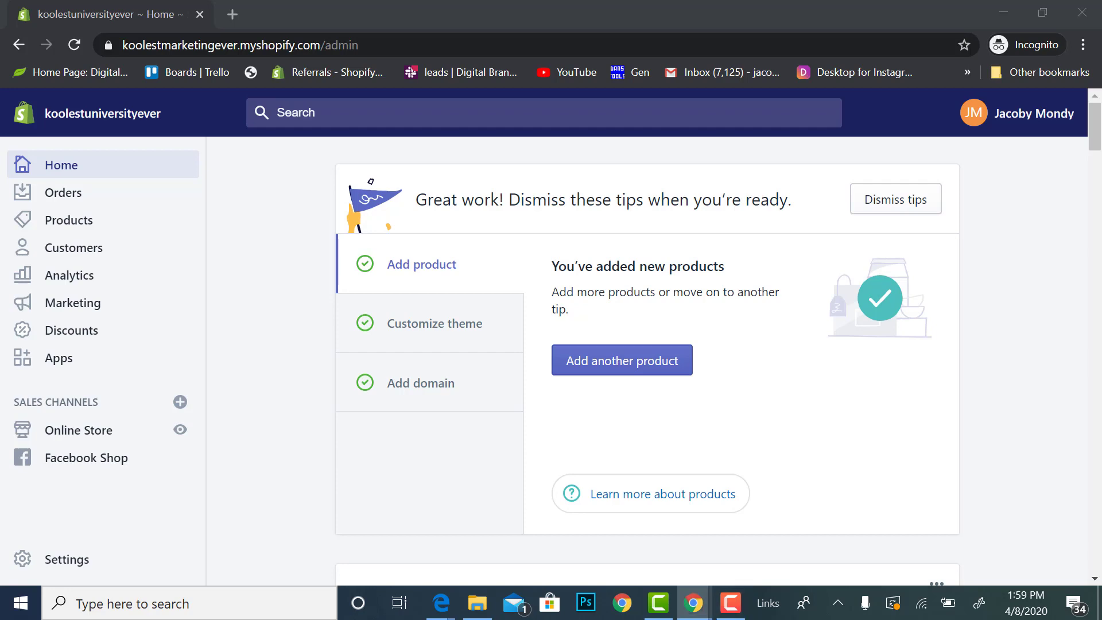
# - Bring up and resize the QuadPay merchant portal window, then return to the Shopify admin
pyautogui.hotkey('alt', 'Tab')
pyautogui.moveTo(628, 217); pyautogui.dragTo(309, 291)
pyautogui.doubleClick(308, 290)
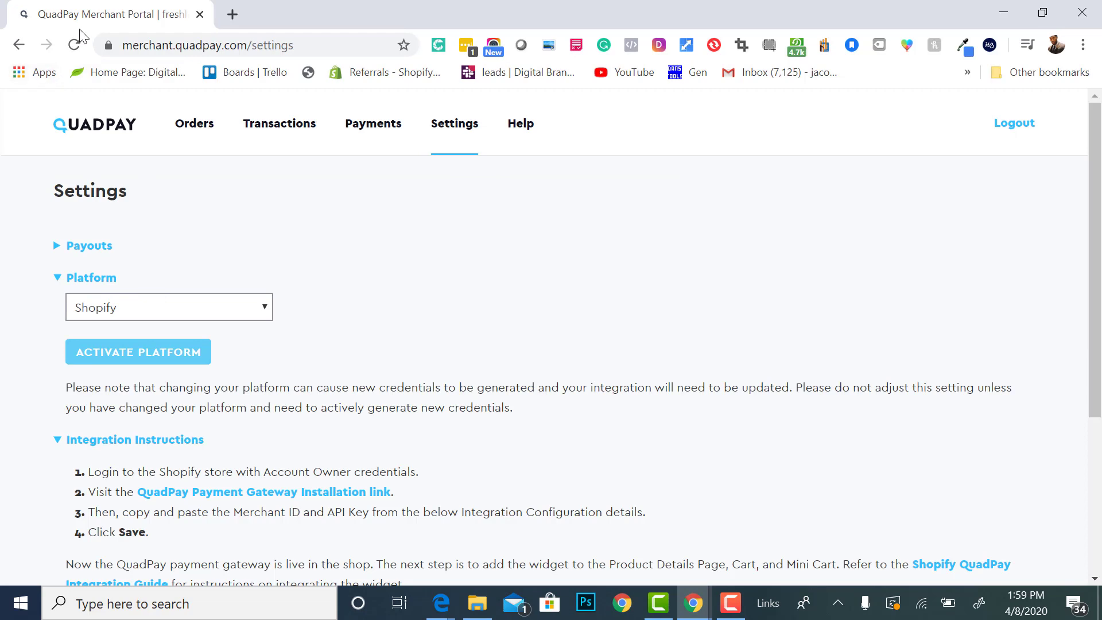
pyautogui.moveTo(88, 29); pyautogui.dragTo(256, 167)
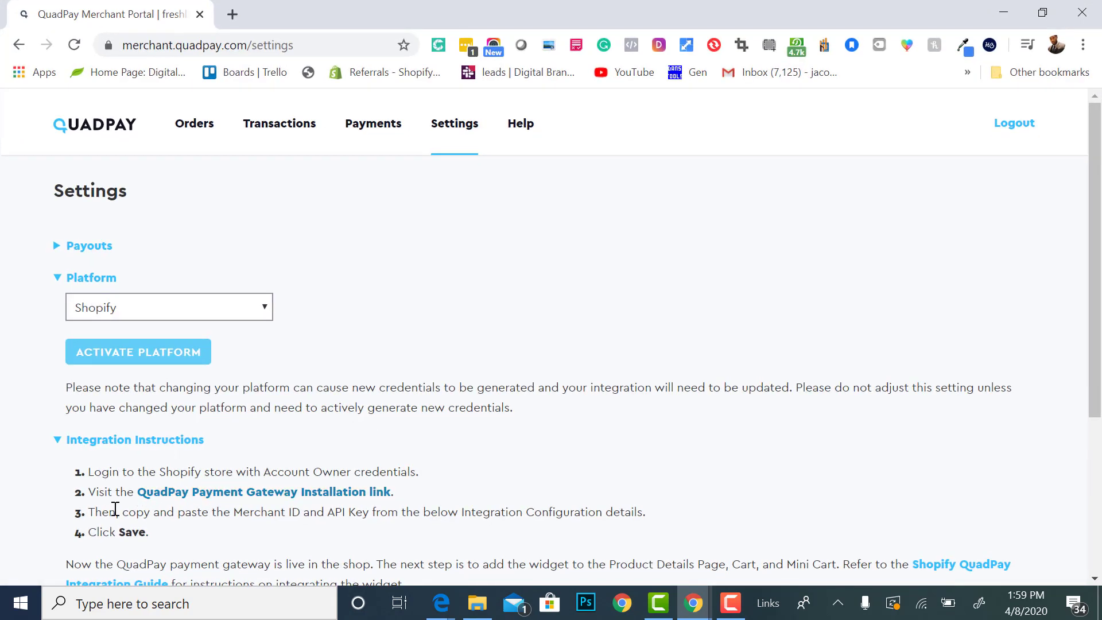
pyautogui.scroll(-1, 196, 499)
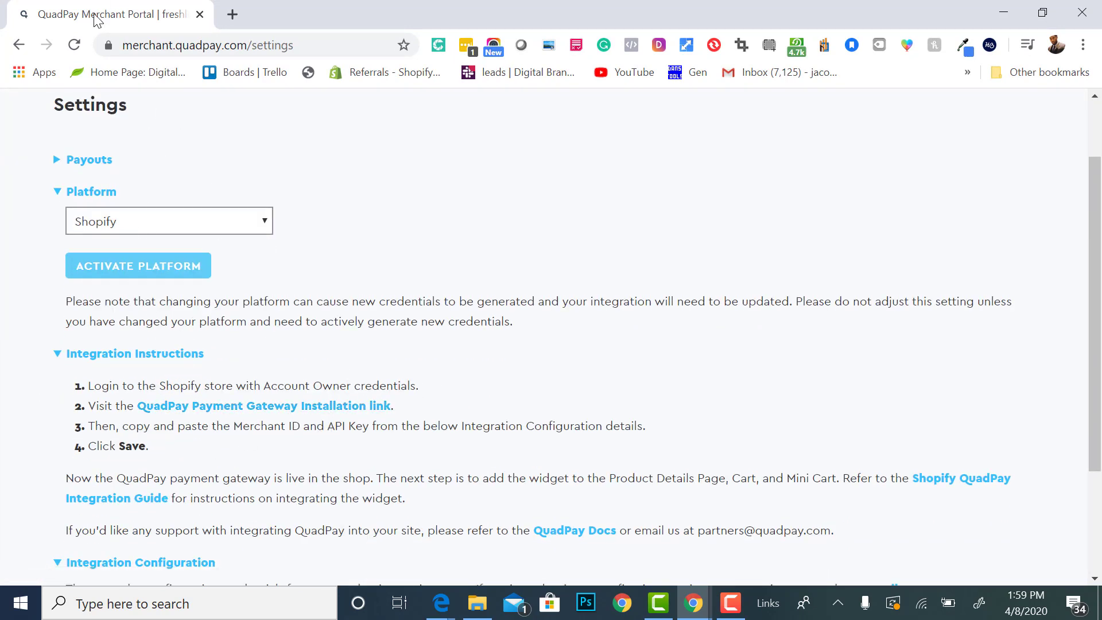
pyautogui.press('super+Down')
pyautogui.press('super+Down')
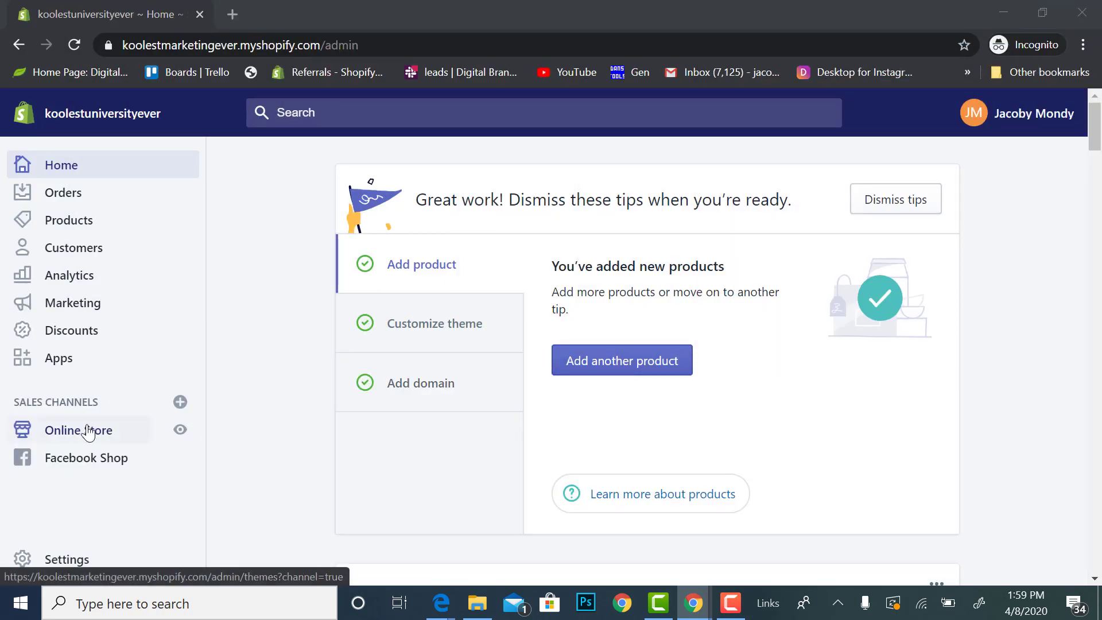
# - Open the Payment providers settings and review Shopify Payments and PayPal
pyautogui.click(75, 562)
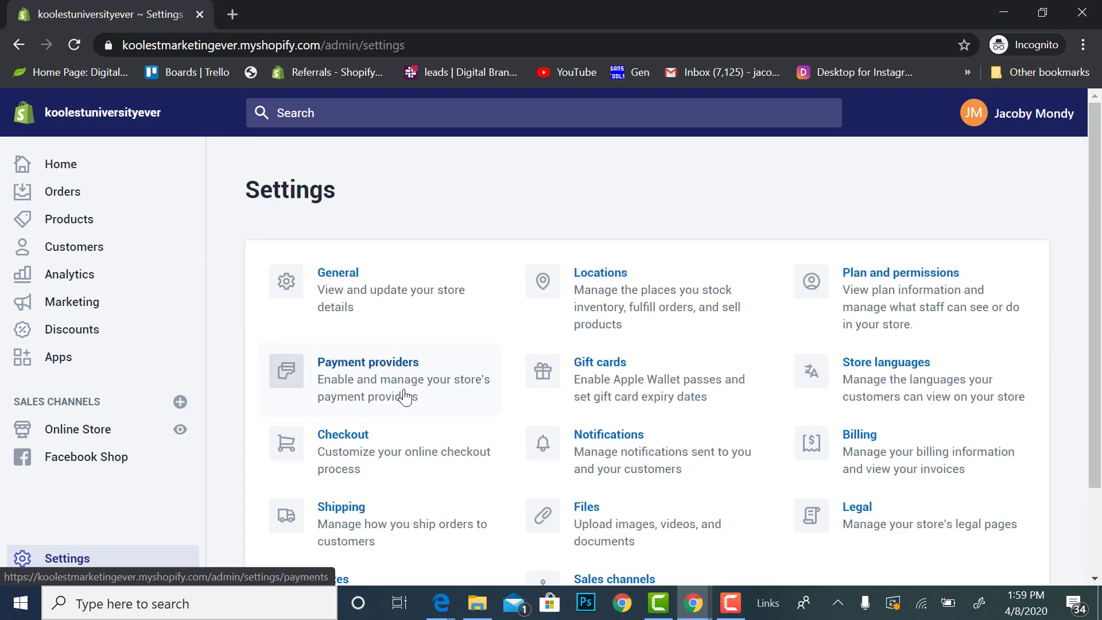
pyautogui.click(404, 395)
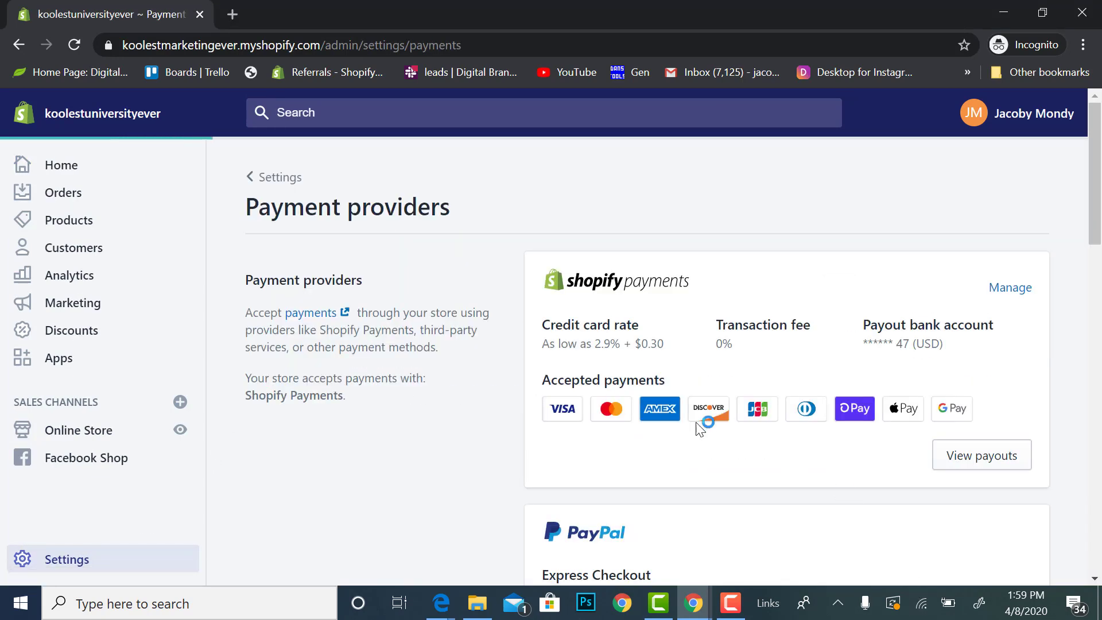
pyautogui.scroll(-1, 632, 373)
pyautogui.scroll(1, 672, 350)
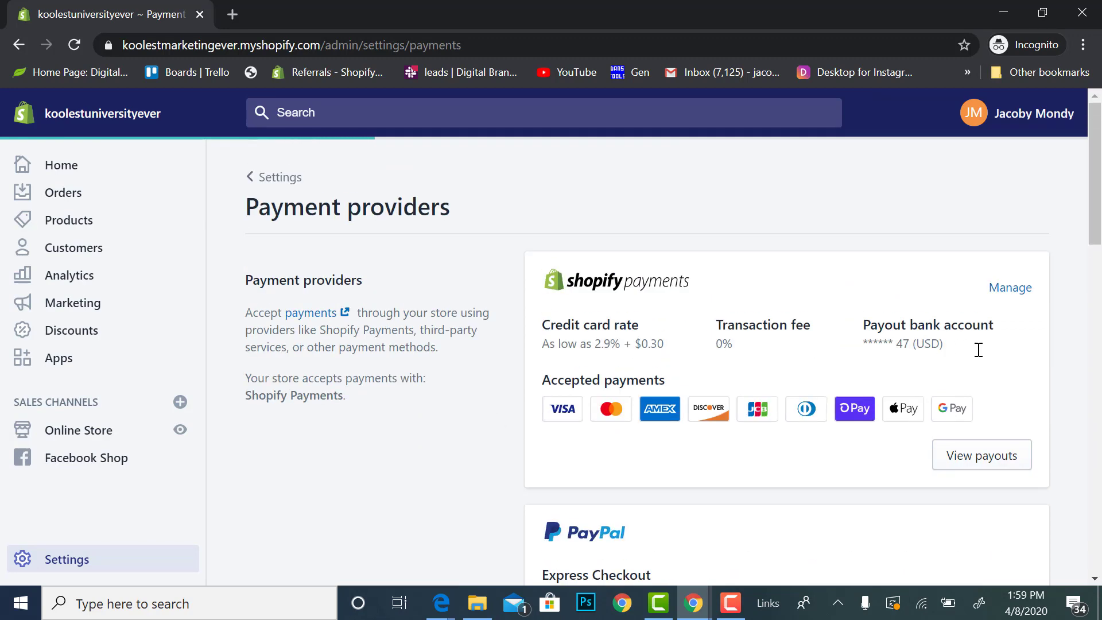
pyautogui.scroll(-3, 979, 367)
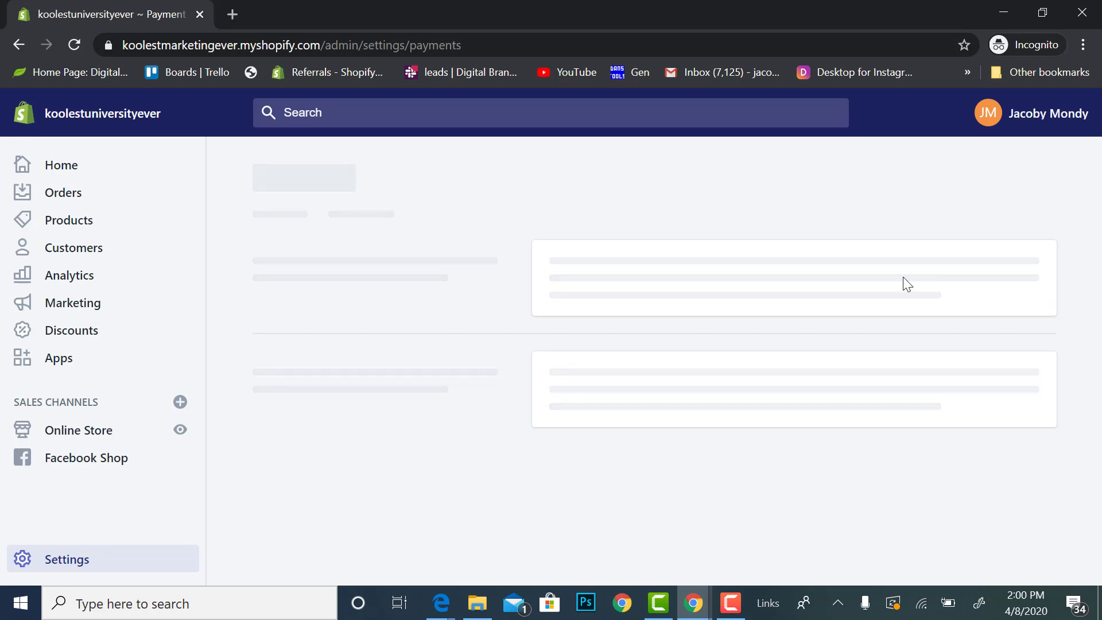
# - Detour to Online Store > Themes, then go back to the store Settings
pyautogui.click(101, 432)
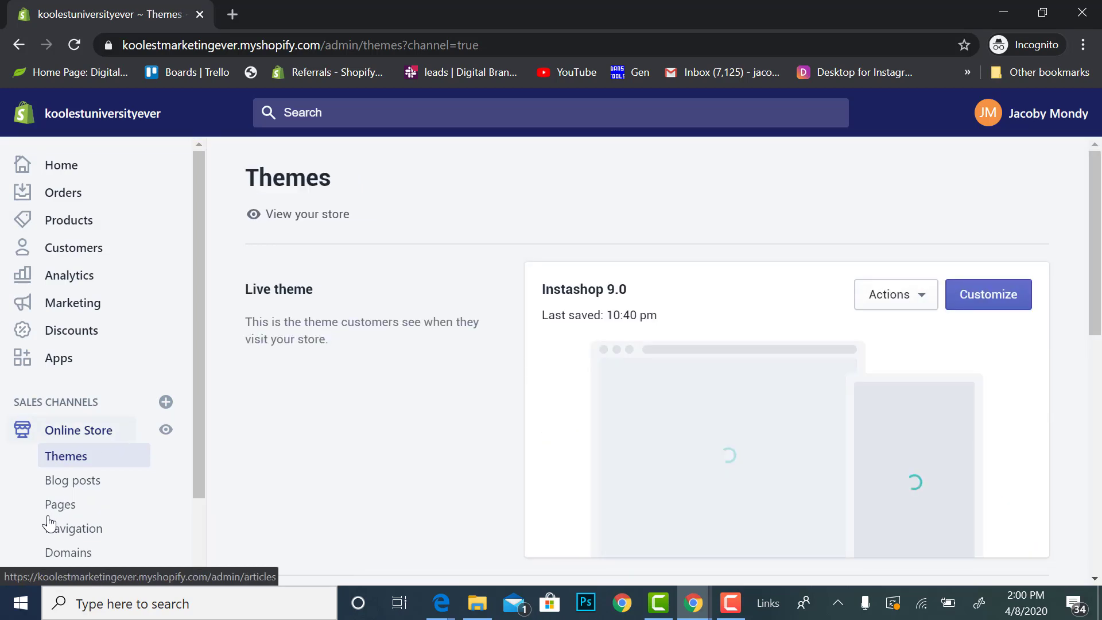
pyautogui.scroll(-2, 69, 522)
pyautogui.click(74, 554)
# - Reopen Payment providers and scroll down to the Alternative payment methods card to choose an alternative method
pyautogui.click(432, 398)
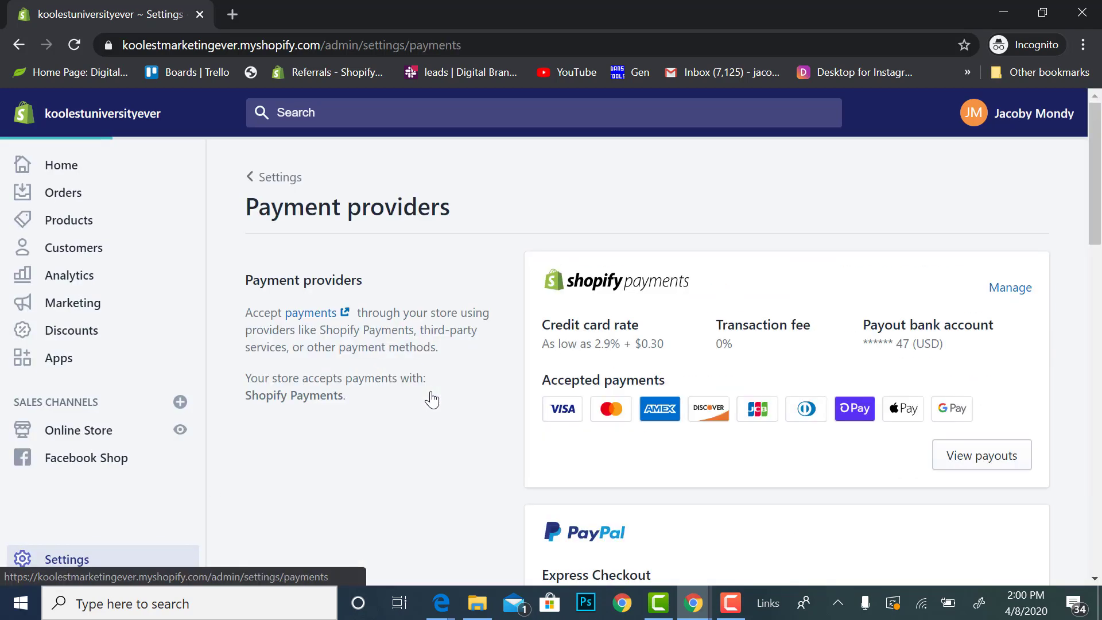
pyautogui.scroll(-3, 501, 410)
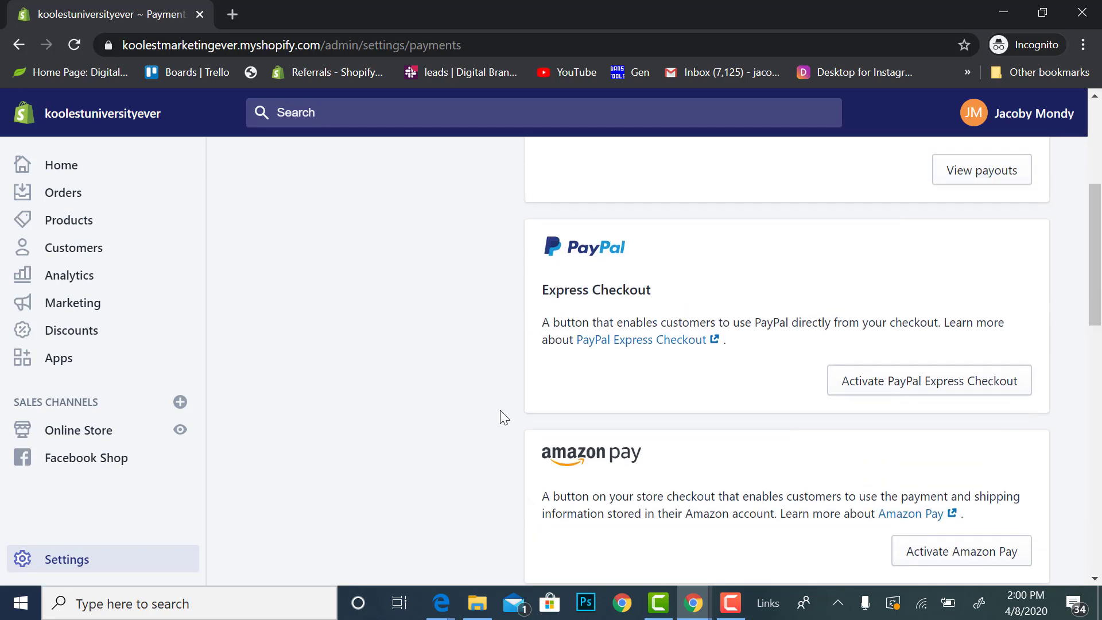
pyautogui.scroll(-3, 500, 409)
pyautogui.scroll(3, 501, 410)
pyautogui.scroll(2, 500, 410)
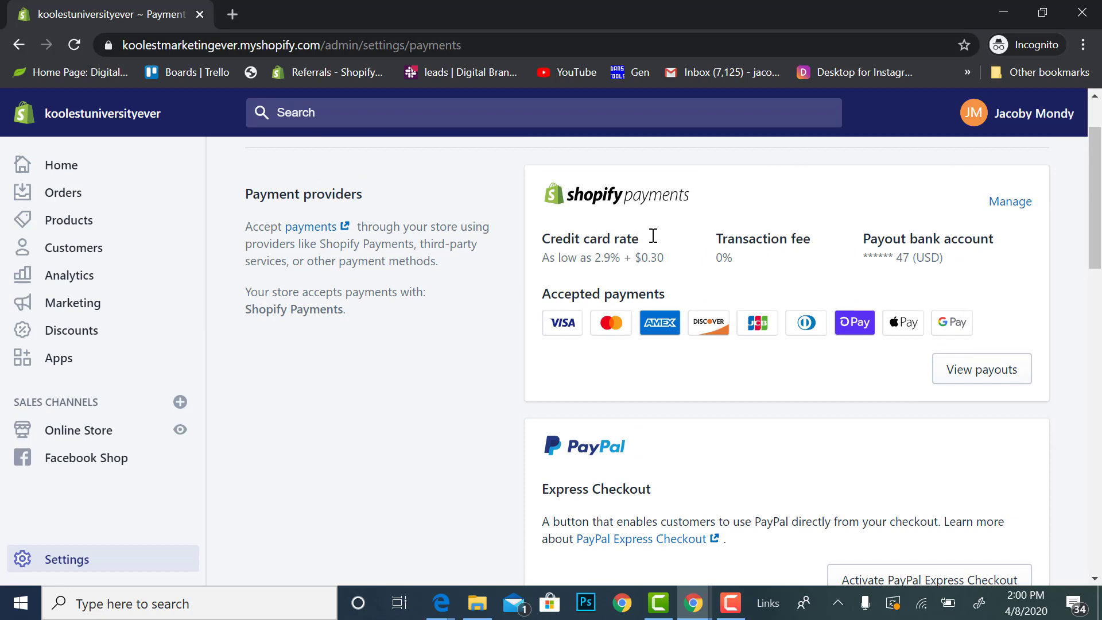
pyautogui.scroll(-2, 620, 281)
pyautogui.scroll(2, 623, 259)
pyautogui.scroll(-3, 669, 332)
pyautogui.scroll(1, 670, 331)
pyautogui.scroll(-1, 670, 332)
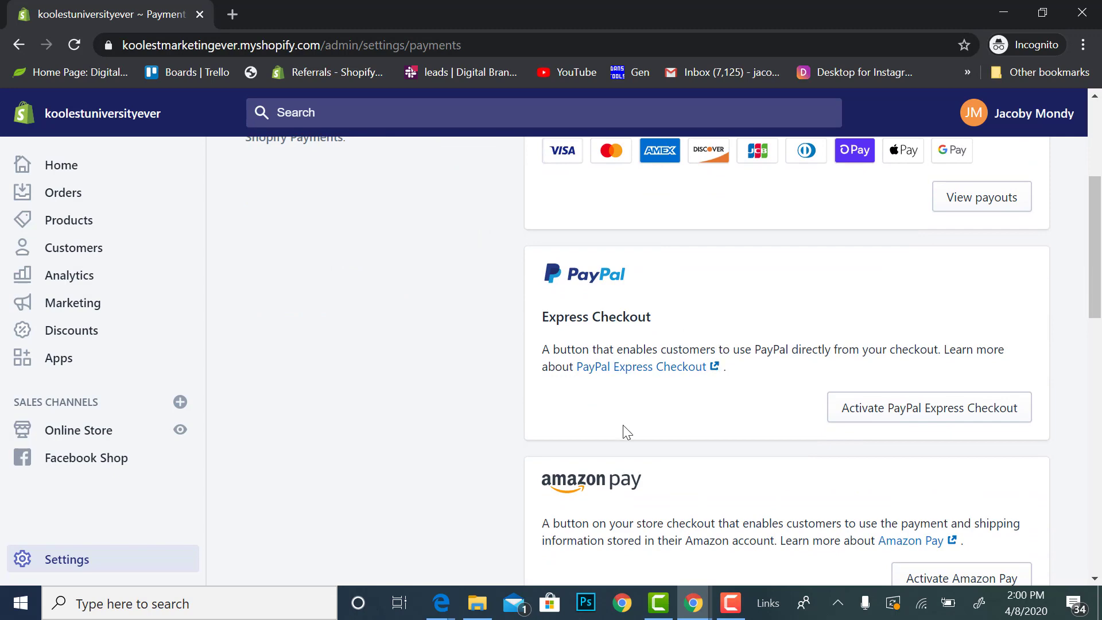
pyautogui.scroll(1, 635, 436)
pyautogui.scroll(-1, 635, 436)
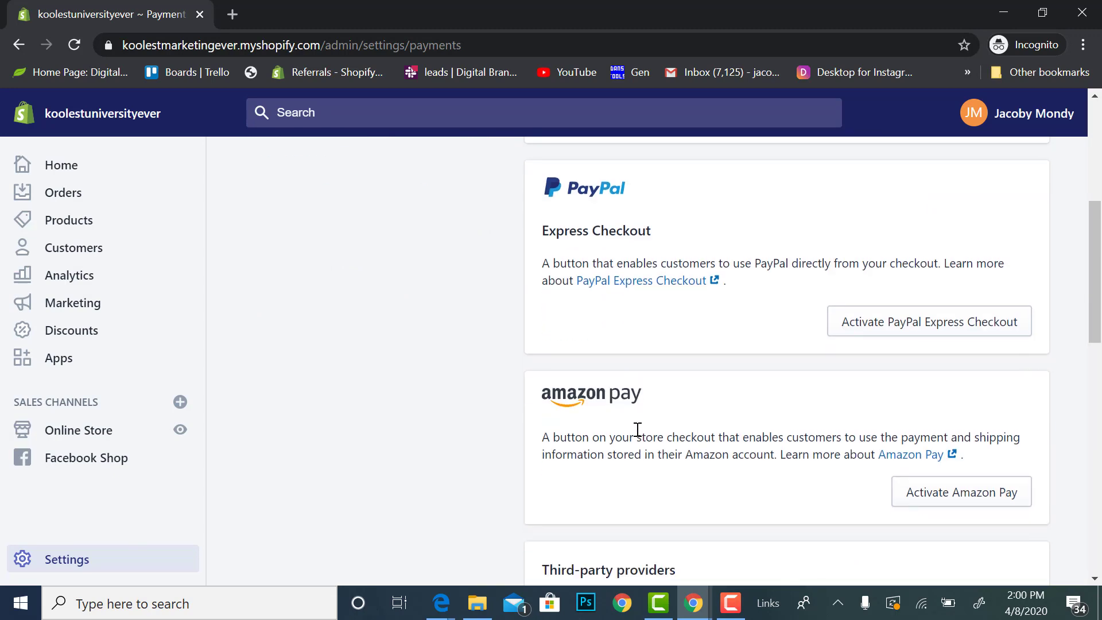
pyautogui.scroll(-2, 636, 428)
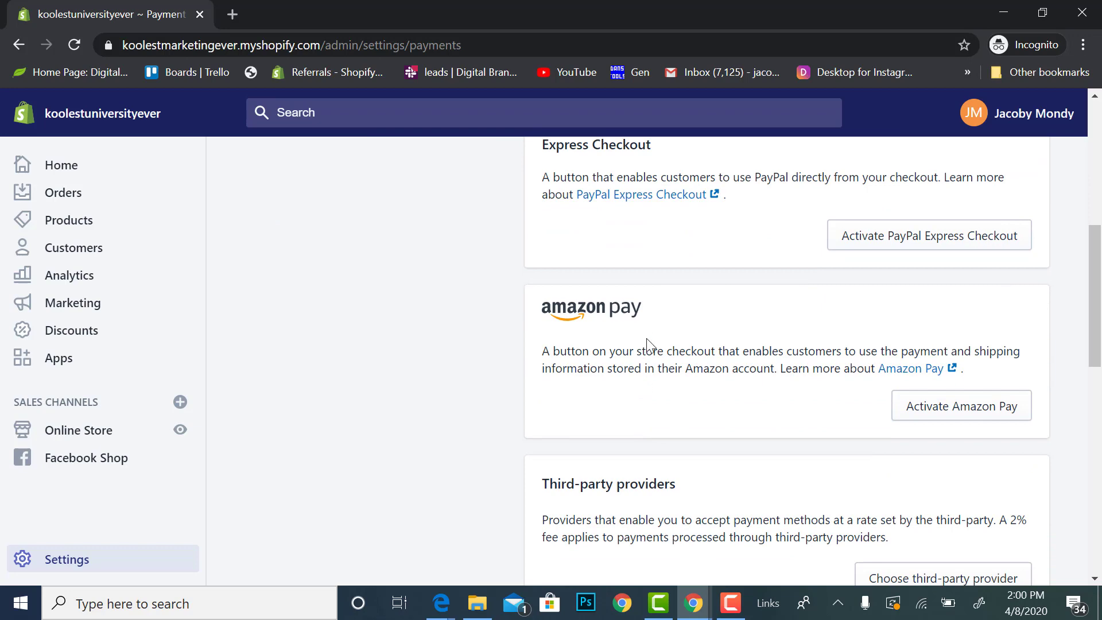
pyautogui.scroll(1, 647, 344)
pyautogui.scroll(-2, 637, 421)
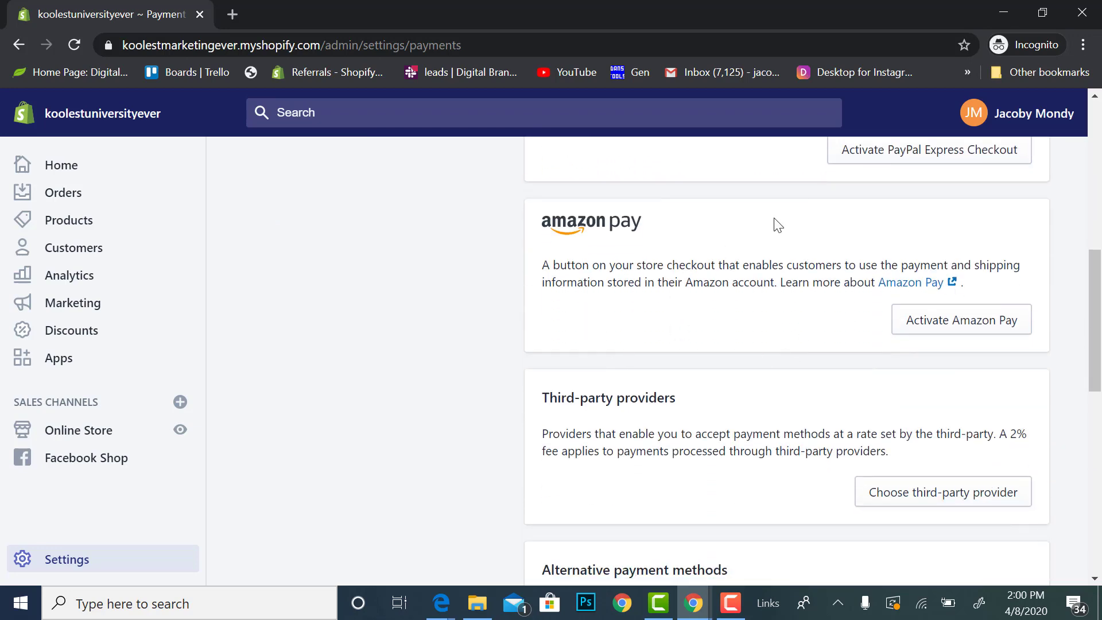
pyautogui.scroll(-1, 784, 328)
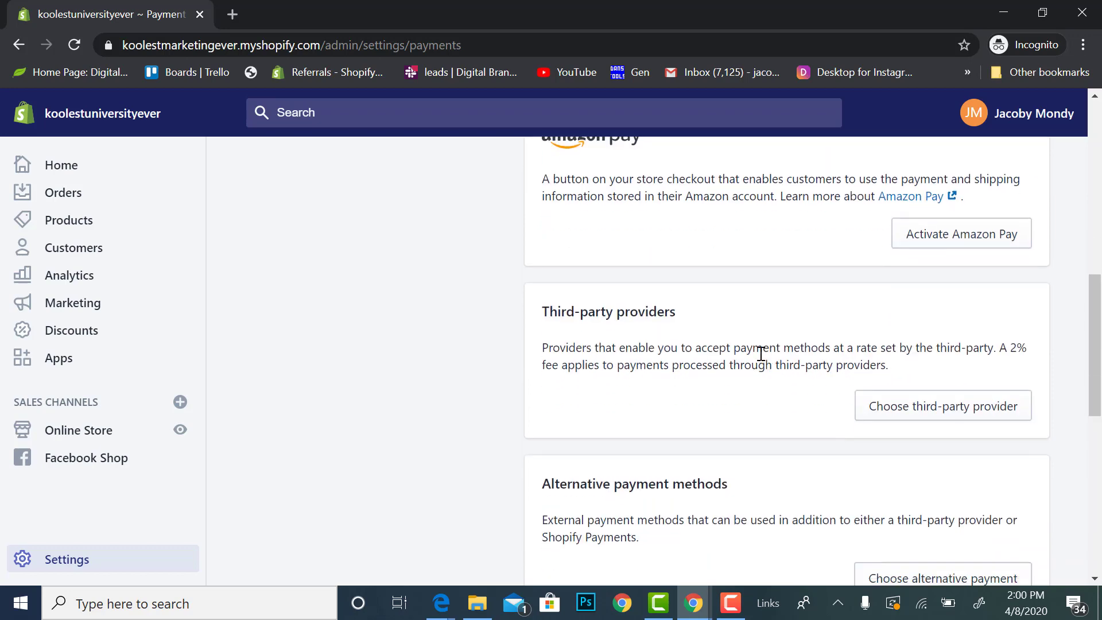
pyautogui.scroll(-1, 767, 364)
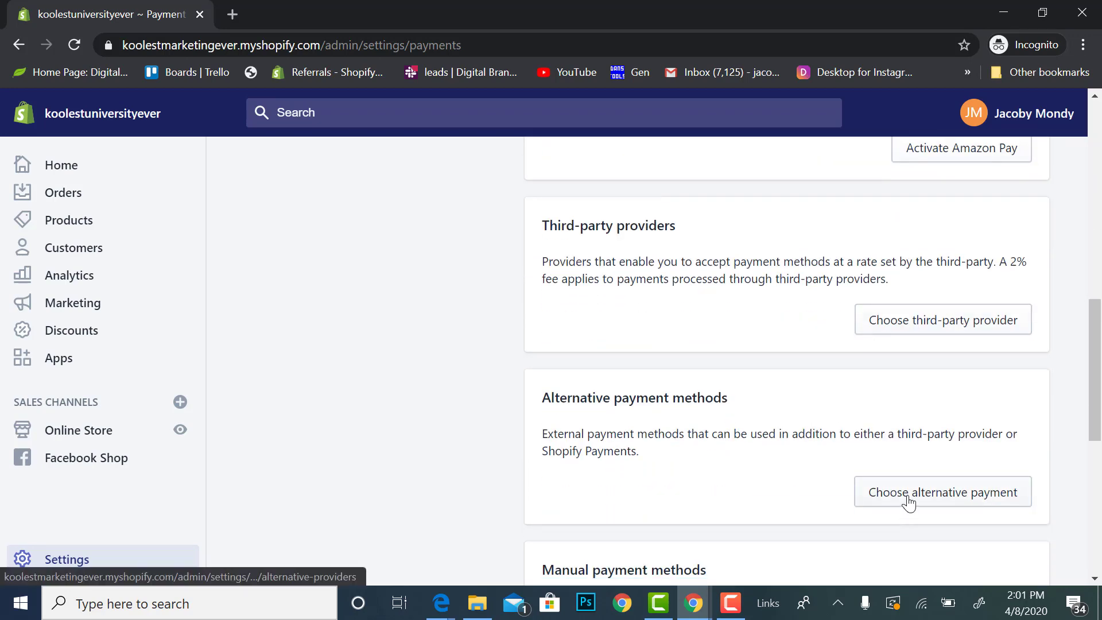
pyautogui.moveTo(878, 494); pyautogui.dragTo(845, 507)
# - Browse the alternative payment providers list and open the QuadPay setup page
pyautogui.click(866, 490)
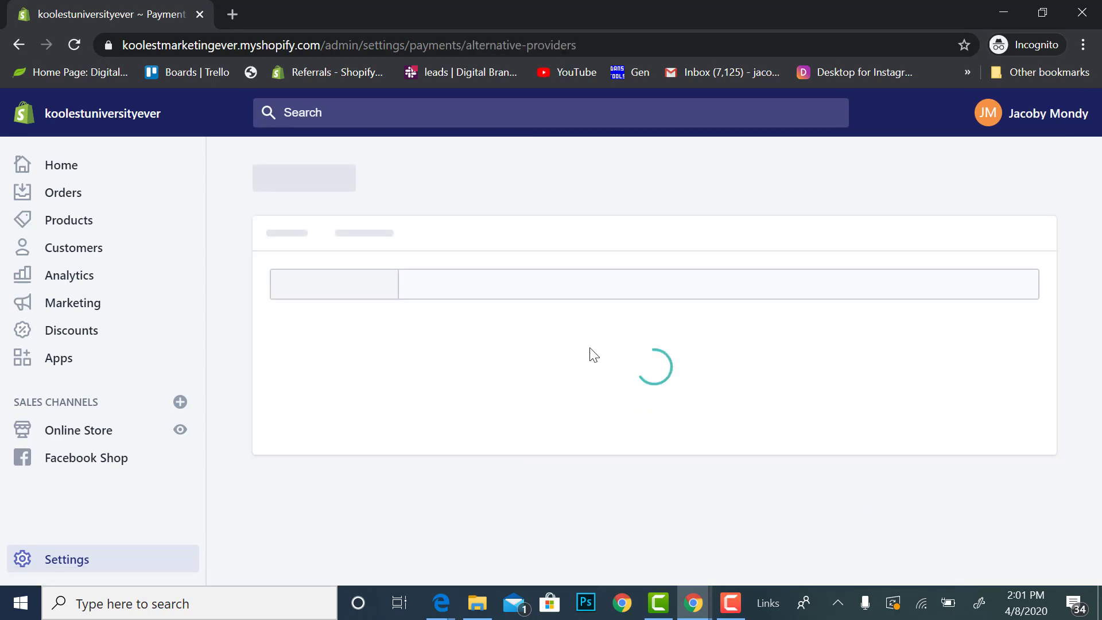
pyautogui.scroll(-8, 597, 401)
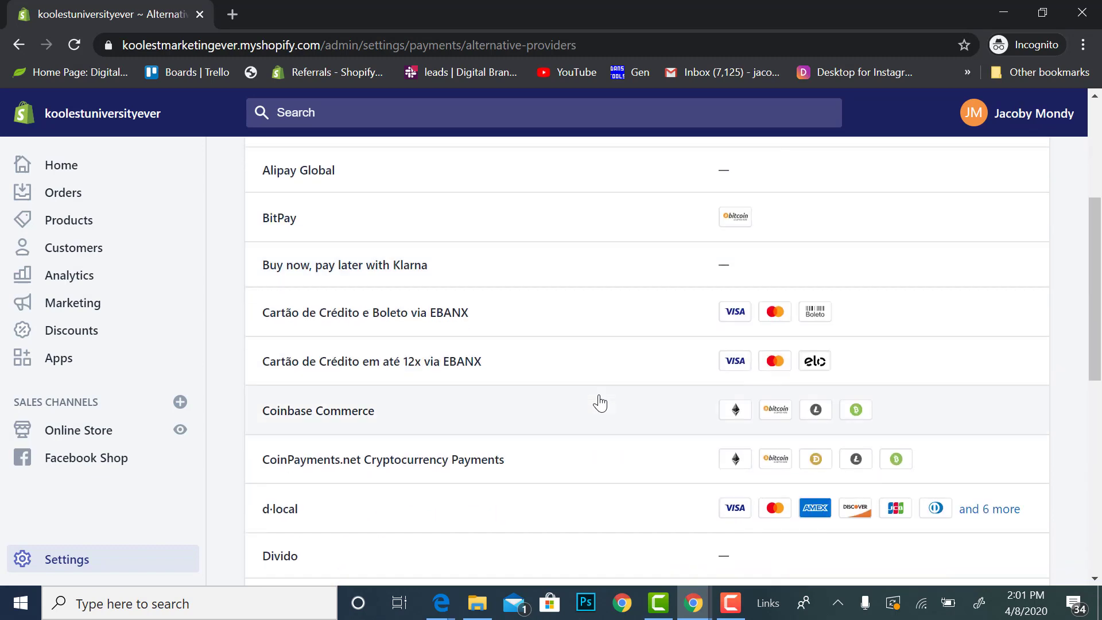
pyautogui.scroll(-6, 595, 405)
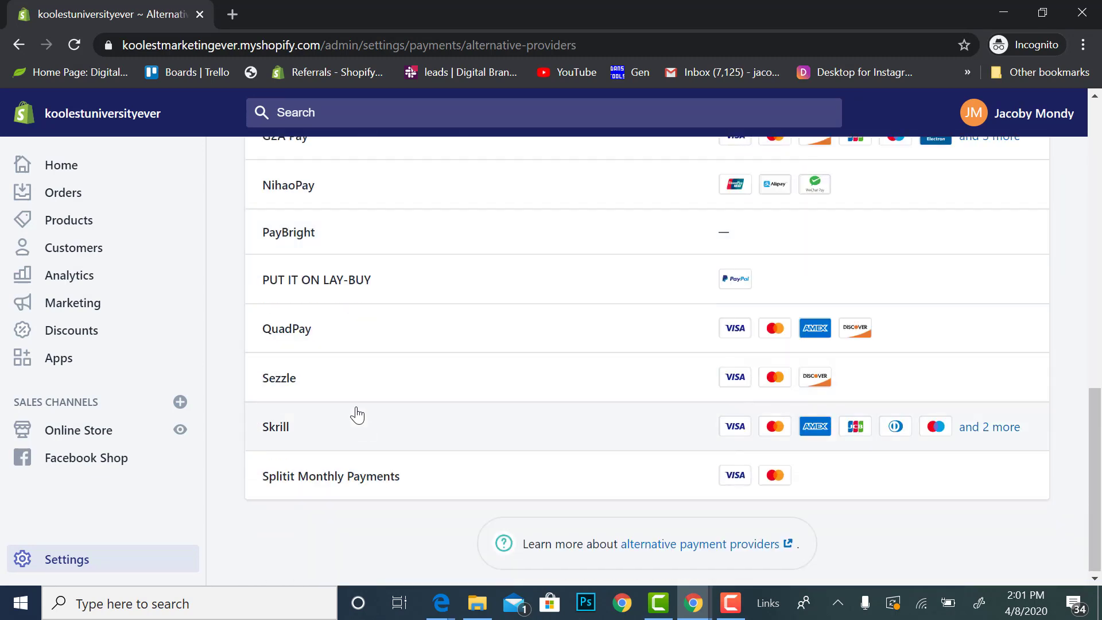
pyautogui.click(431, 338)
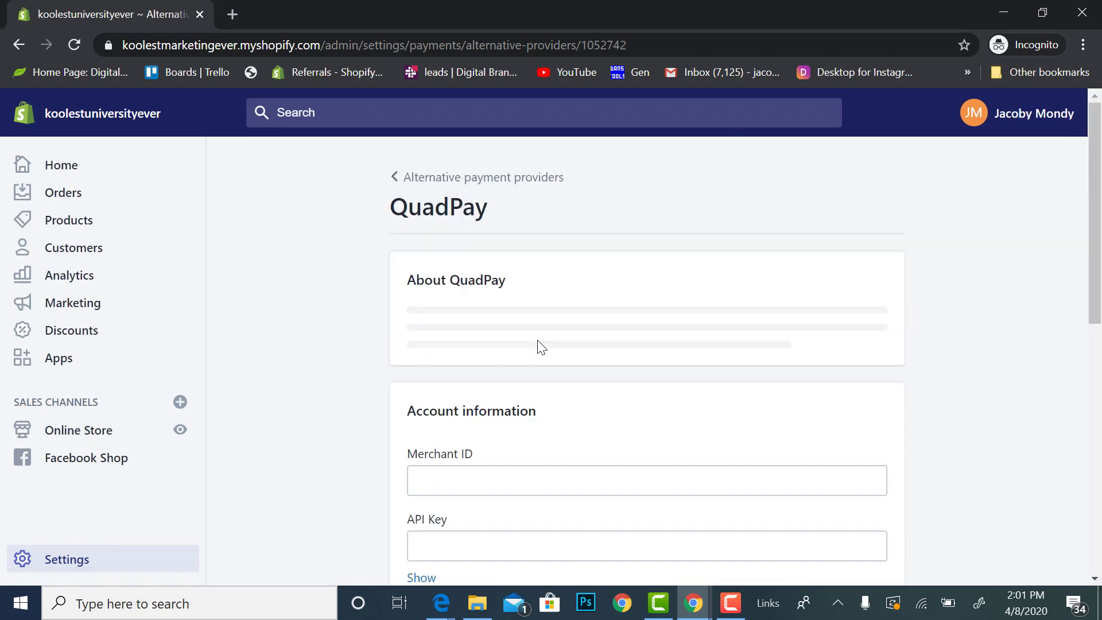
pyautogui.scroll(-1, 500, 442)
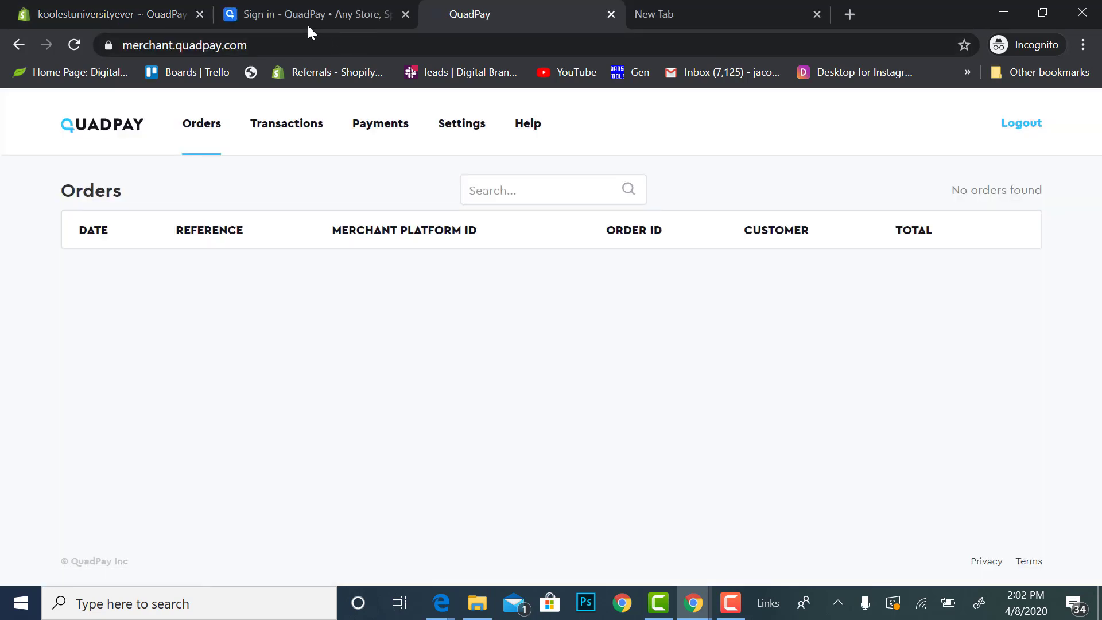
# - Close the QuadPay sign-in tab, select Shopify's Merchant ID field, then go to the QuadPay portal
pyautogui.click(307, 20)
pyautogui.click(160, 24)
pyautogui.click(318, 11)
pyautogui.click(405, 14)
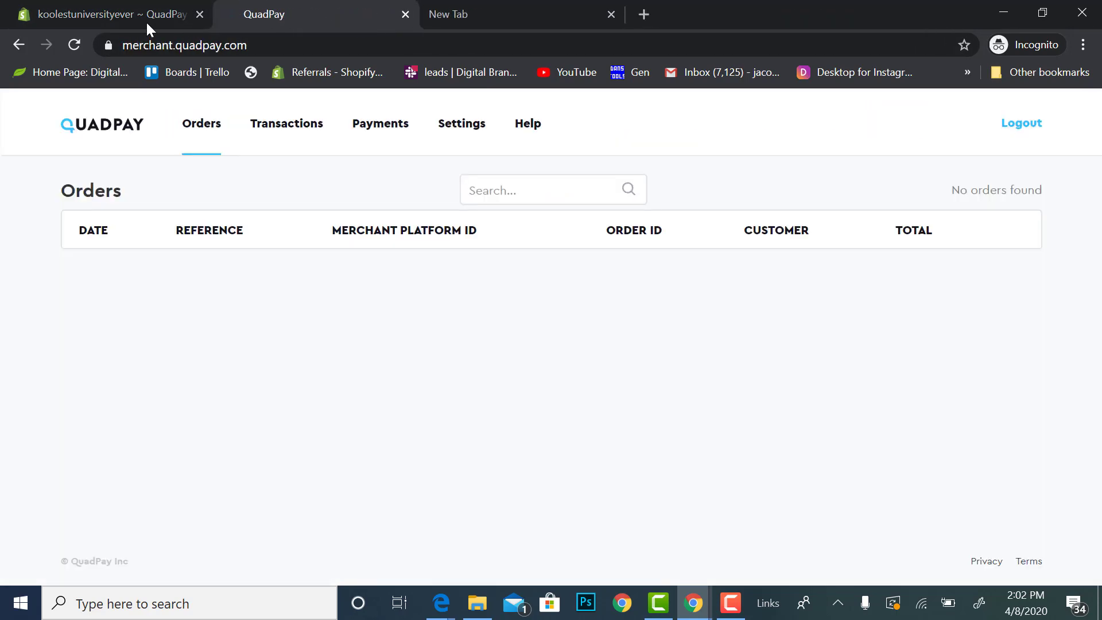
pyautogui.click(147, 21)
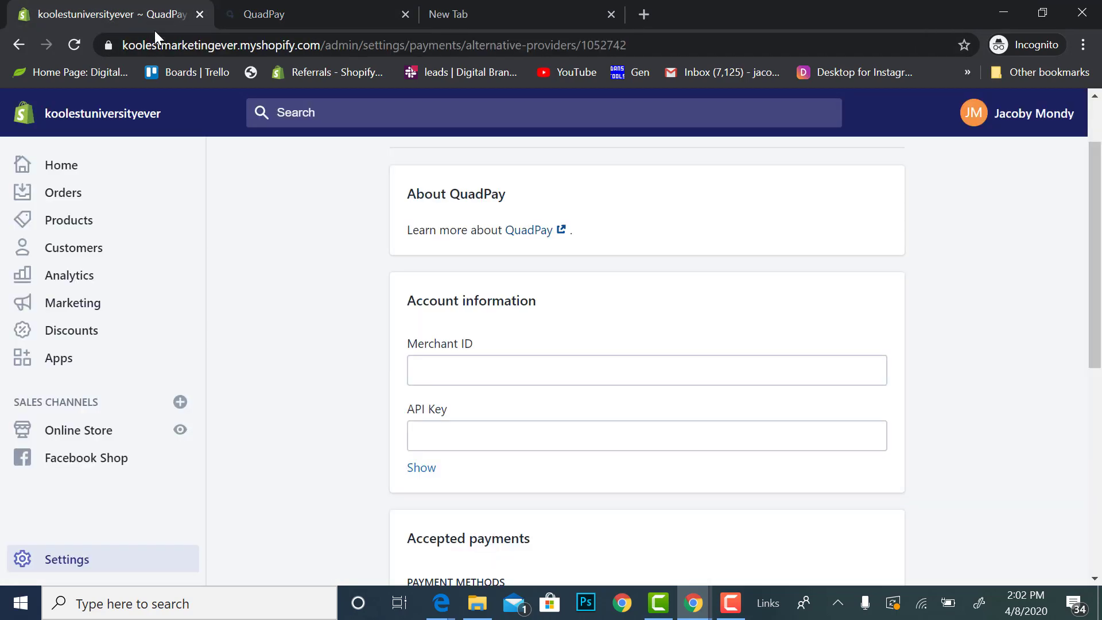
pyautogui.click(465, 369)
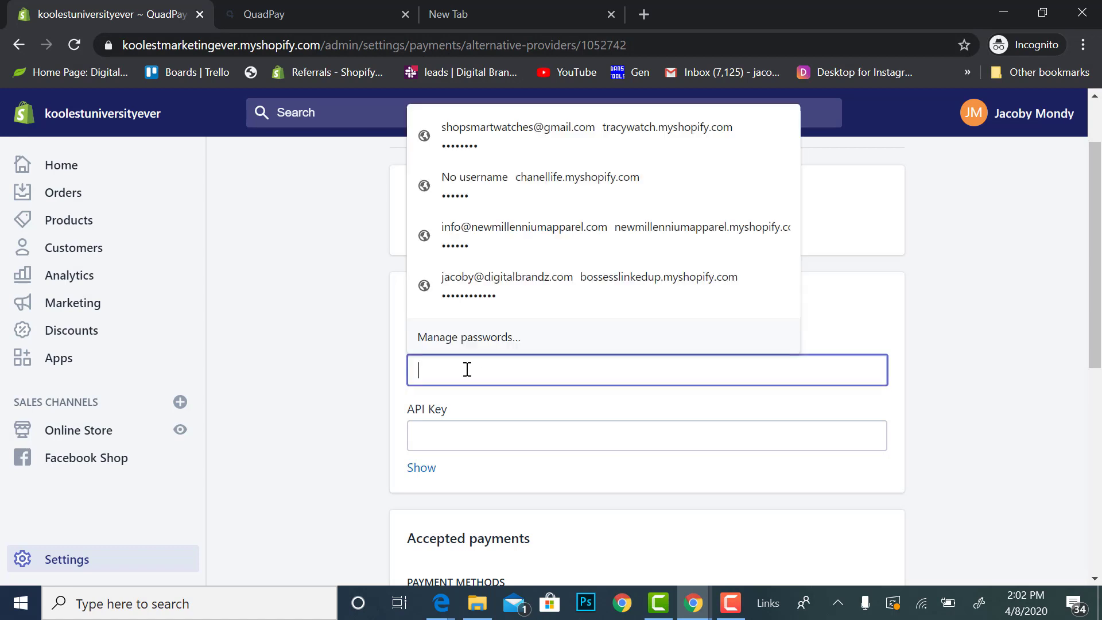
pyautogui.click(367, 23)
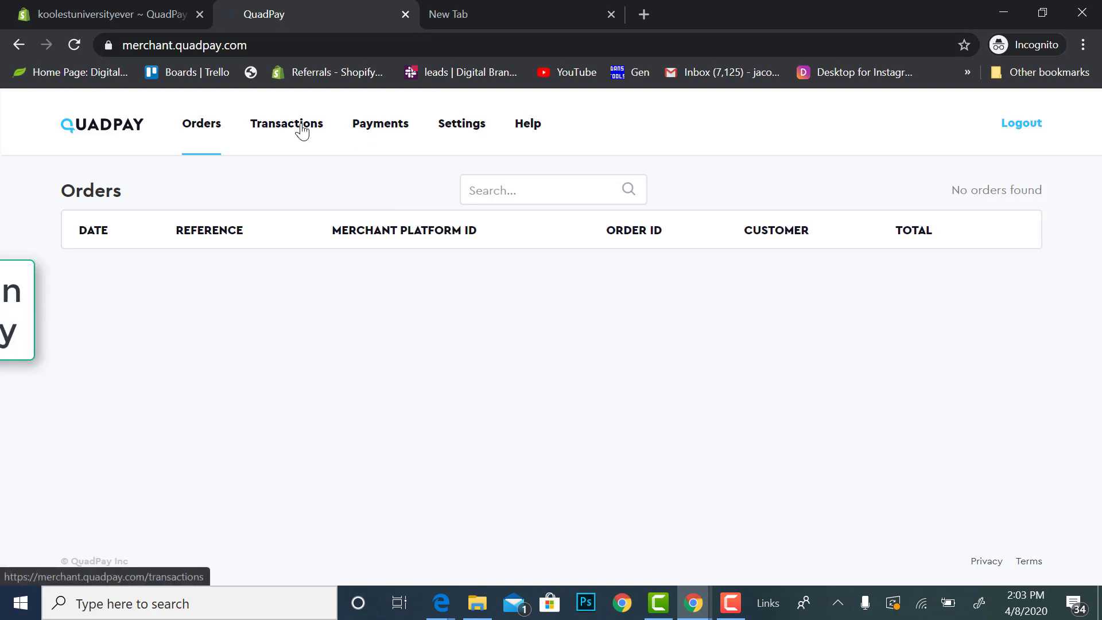
# - In portal Settings, expand Integration Instructions and follow the QuadPay Payment Gateway Installation link
pyautogui.click(469, 130)
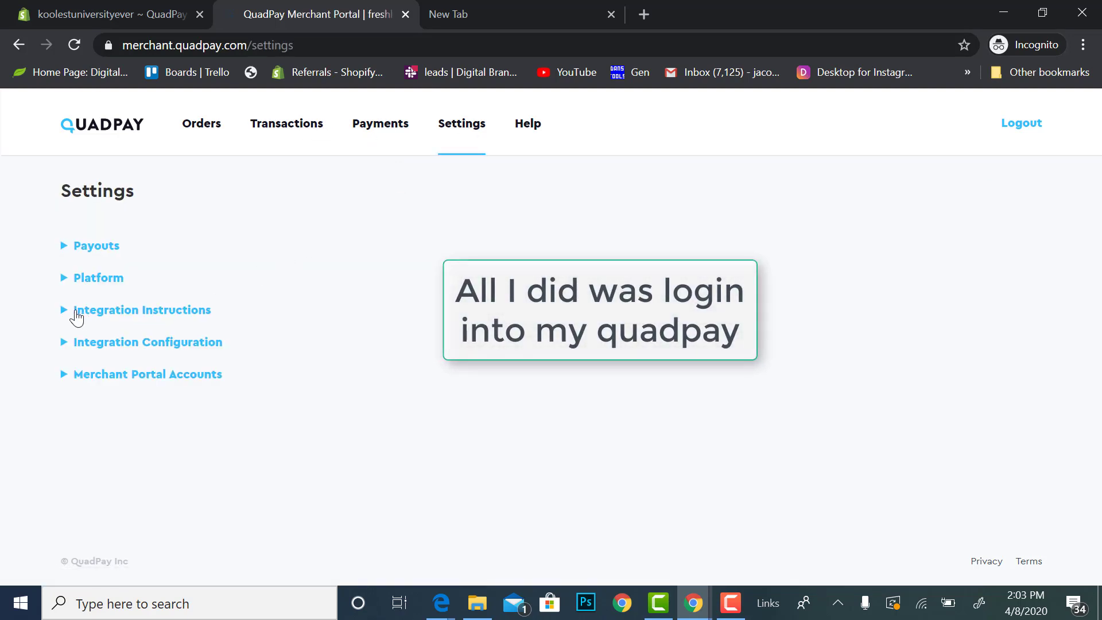
pyautogui.click(70, 311)
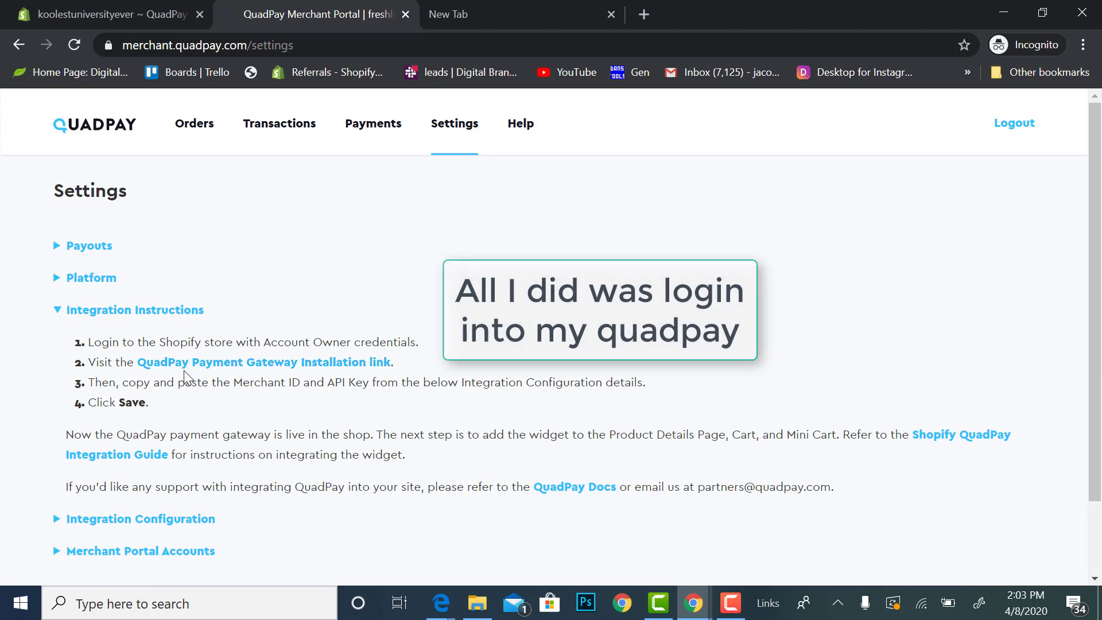
pyautogui.click(221, 363)
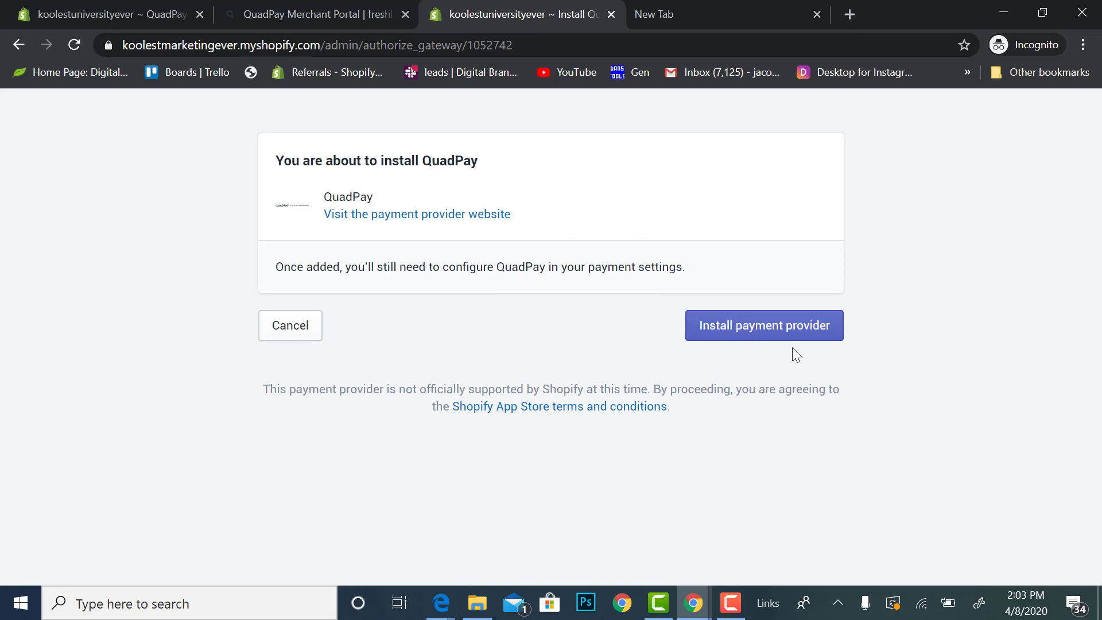
# - Install QuadPay as a Shopify payment provider
pyautogui.click(758, 331)
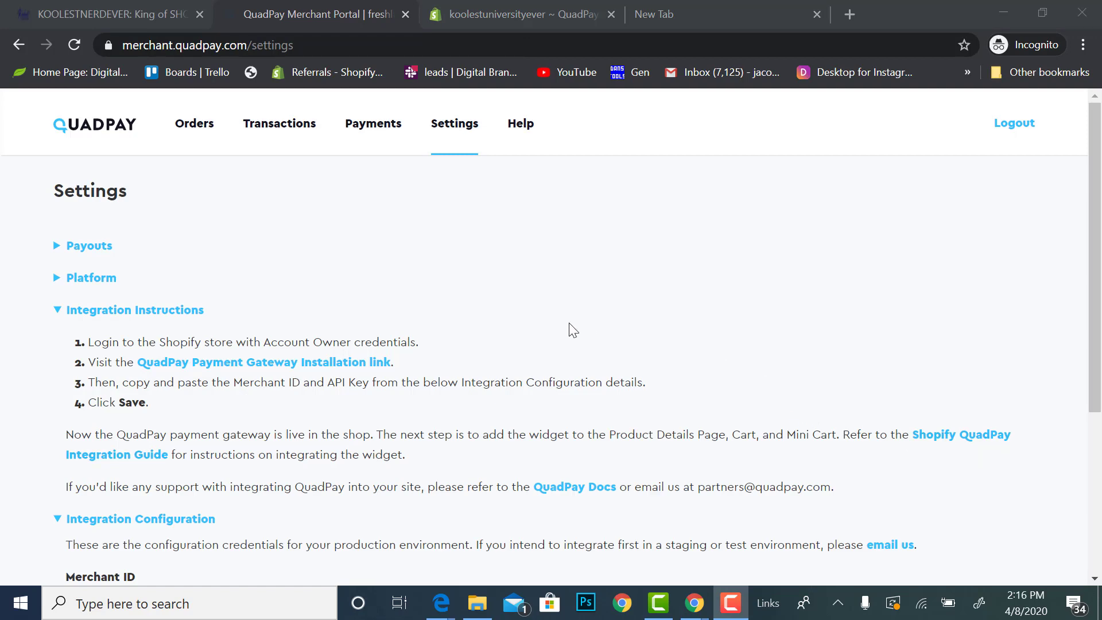
# - Scroll to the Integration Configuration credentials, collapse them, and scroll back up
pyautogui.scroll(-2, 573, 330)
pyautogui.scroll(-1, 570, 303)
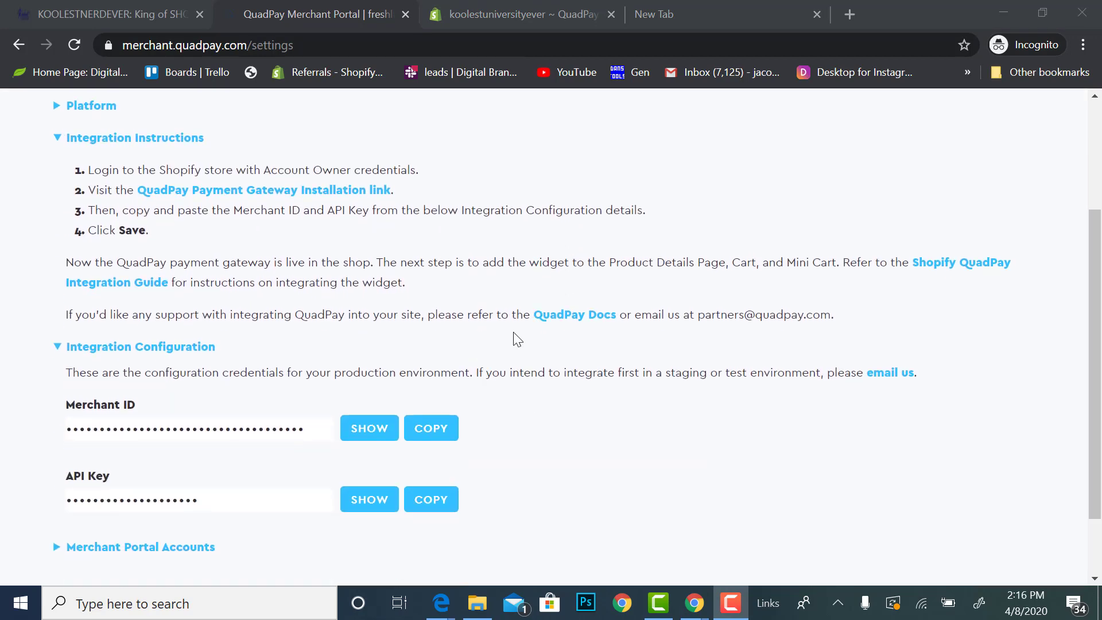
pyautogui.click(57, 346)
pyautogui.scroll(2, 500, 242)
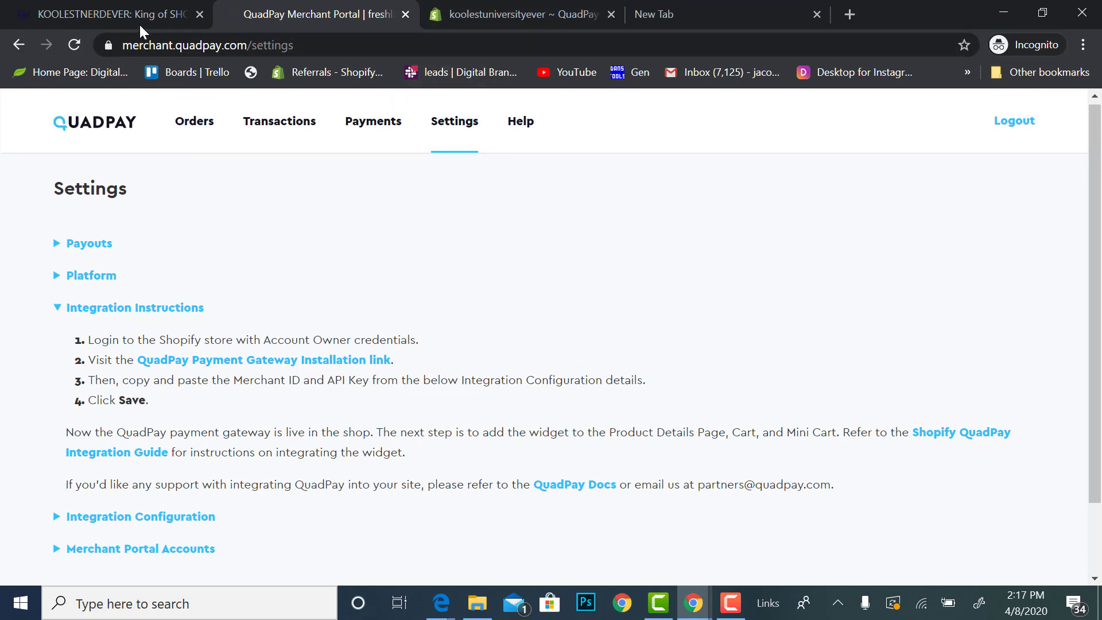
# - Copy the Merchant ID from QuadPay's Integration Configuration and paste it into Shopify's Merchant ID field
pyautogui.click(447, 14)
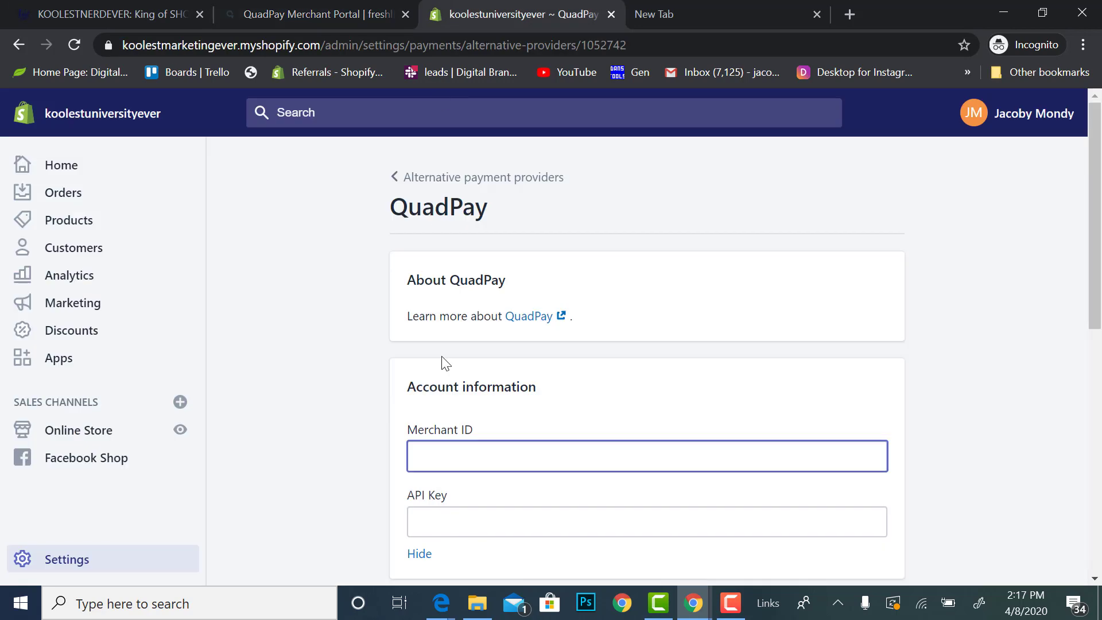
pyautogui.scroll(-1, 459, 321)
pyautogui.scroll(1, 478, 286)
pyautogui.scroll(-1, 439, 413)
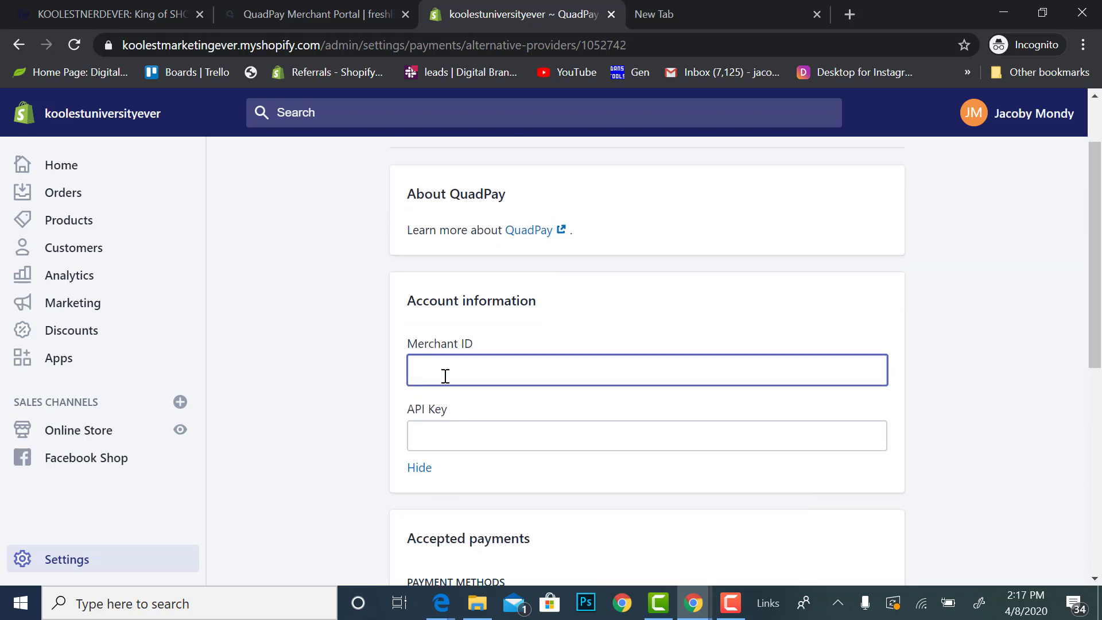
pyautogui.click(297, 14)
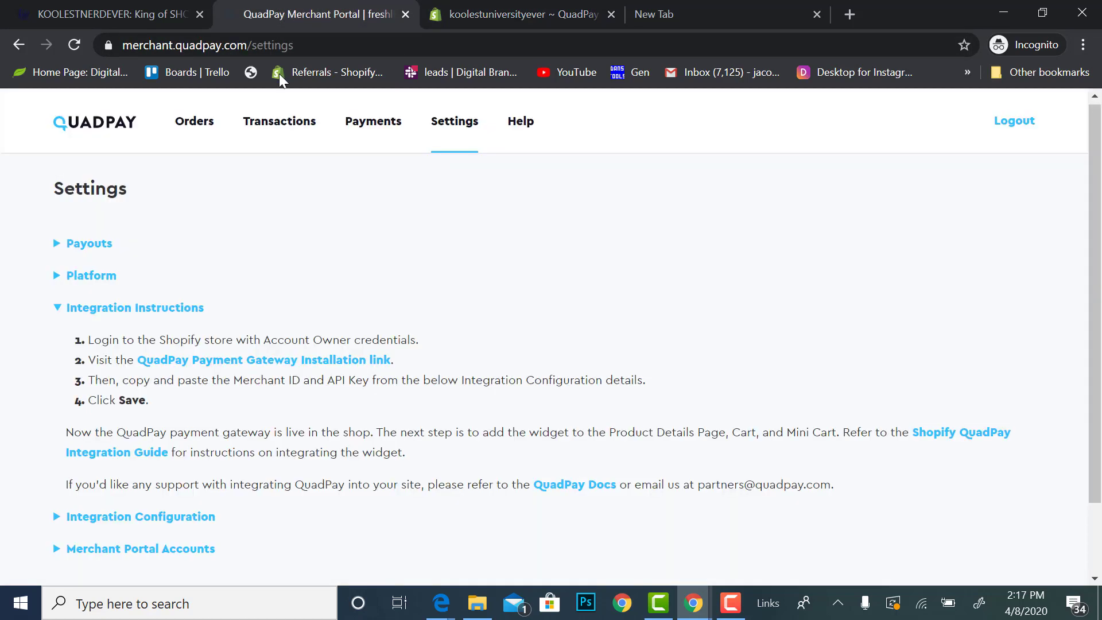
pyautogui.click(86, 516)
pyautogui.scroll(-3, 278, 488)
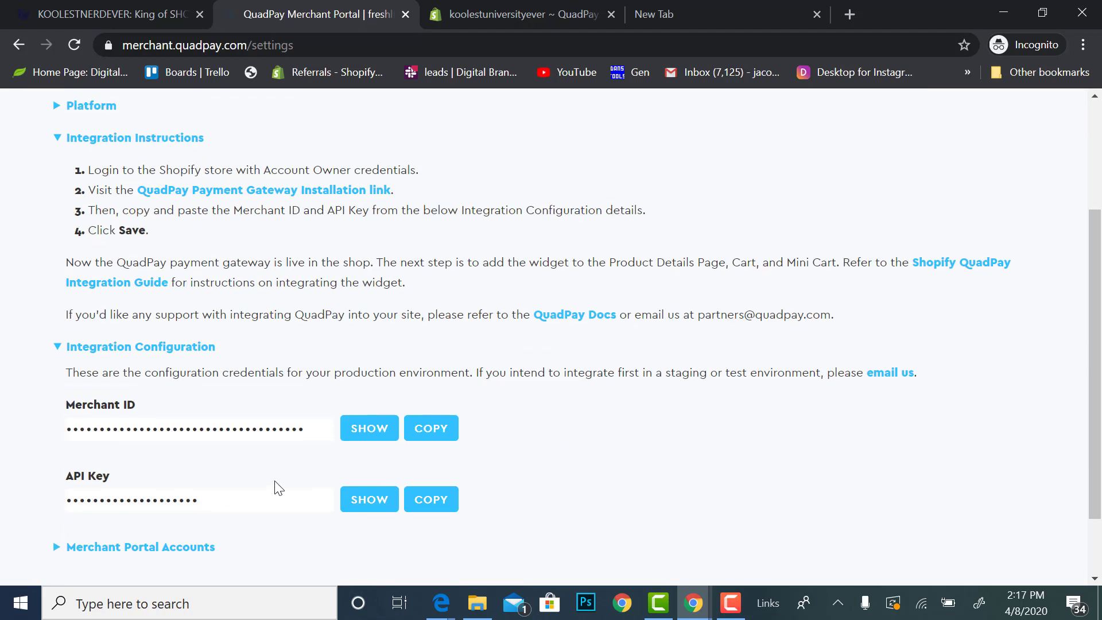
pyautogui.click(442, 435)
pyautogui.click(482, 8)
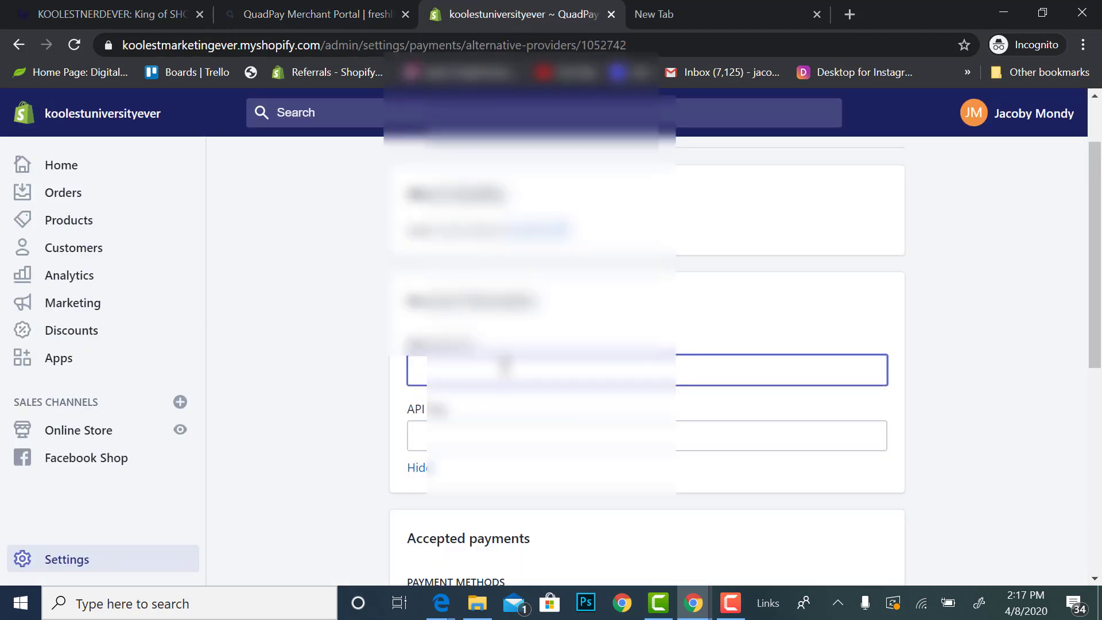
pyautogui.hotkey('ctrl', 'v')
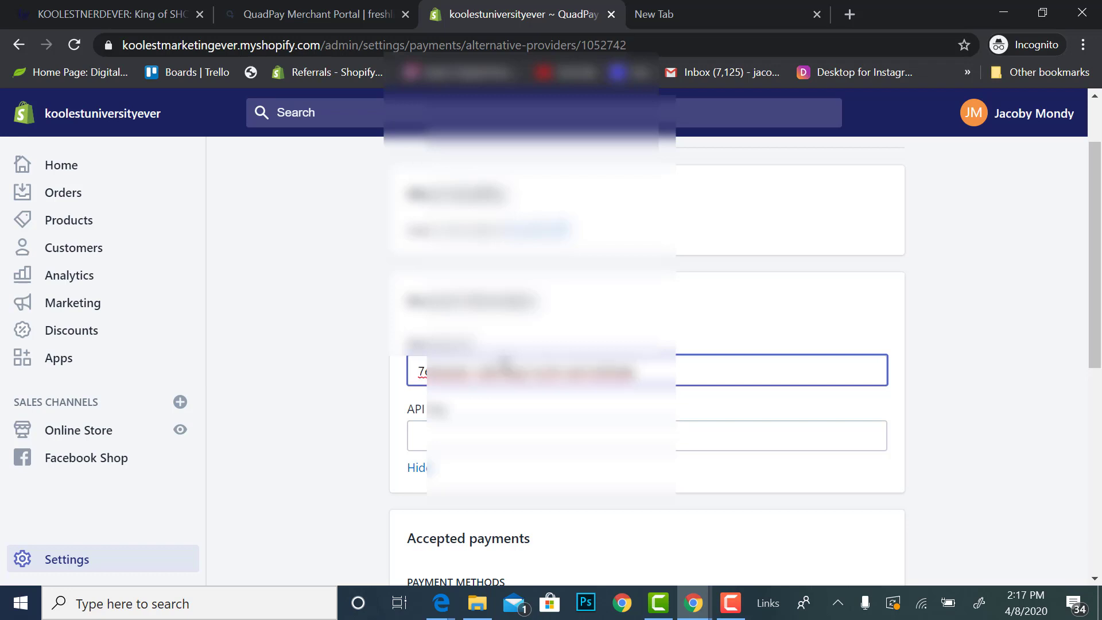
# - Copy the API Key from the merchant portal and paste it into Shopify's API Key field
pyautogui.scroll(-3, 647, 356)
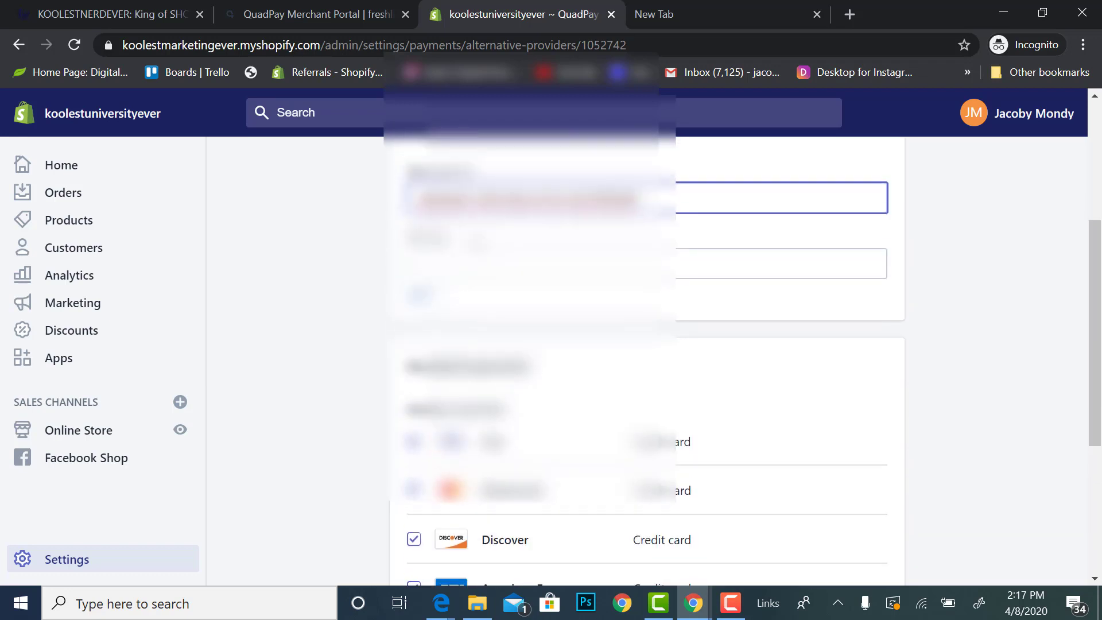
pyautogui.scroll(2, 647, 355)
pyautogui.click(517, 349)
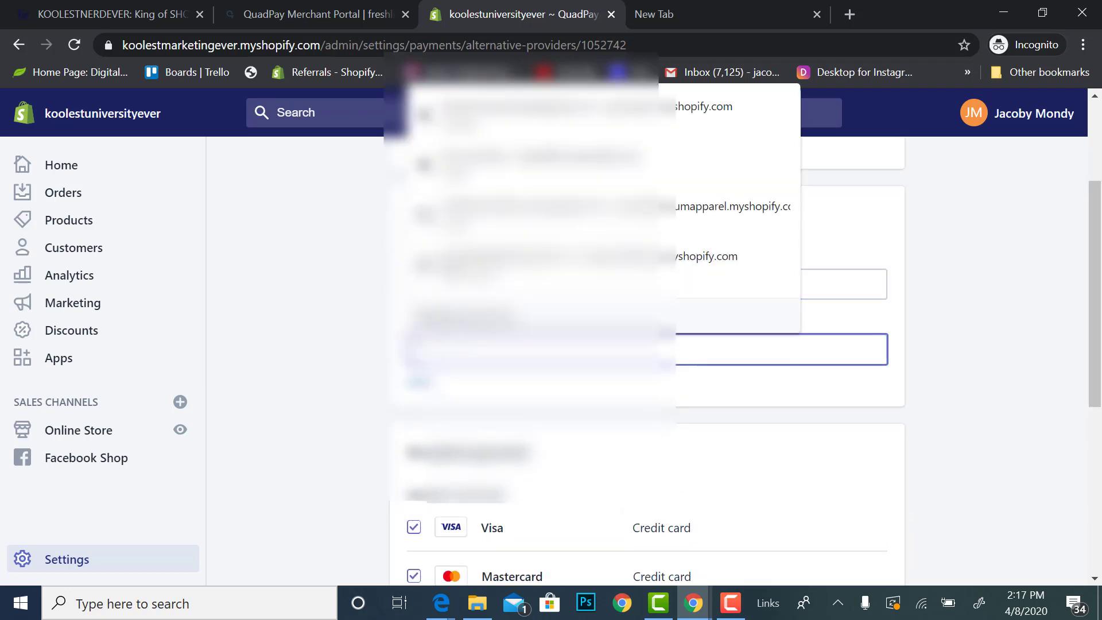
pyautogui.click(329, 9)
pyautogui.scroll(1, 442, 511)
pyautogui.scroll(-1, 453, 504)
pyautogui.click(451, 505)
pyautogui.click(491, 16)
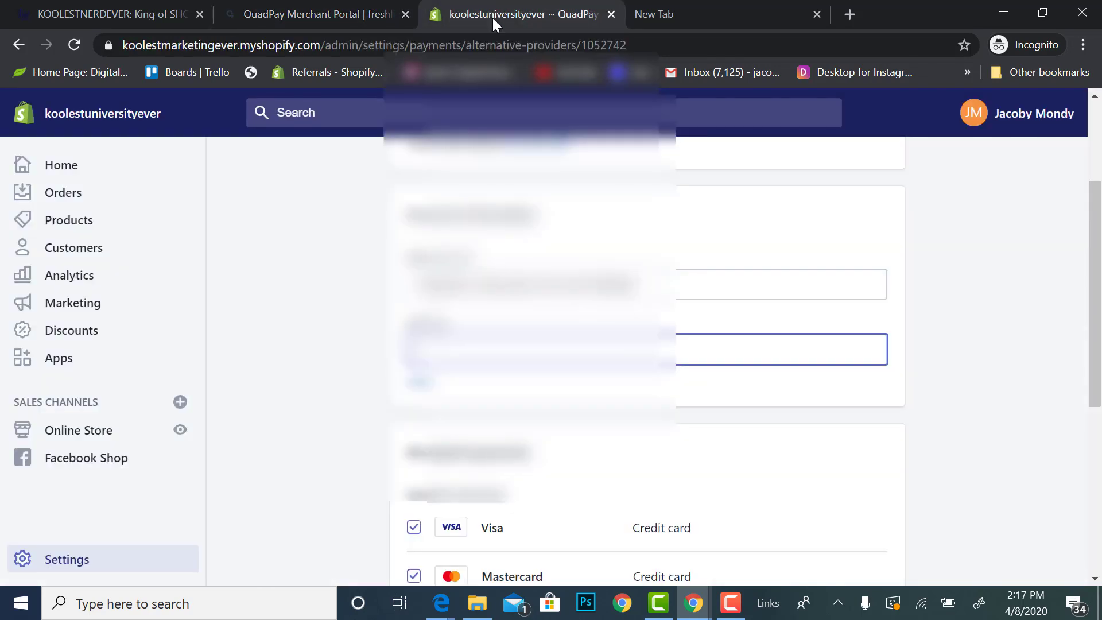
pyautogui.hotkey('ctrl', 'v')
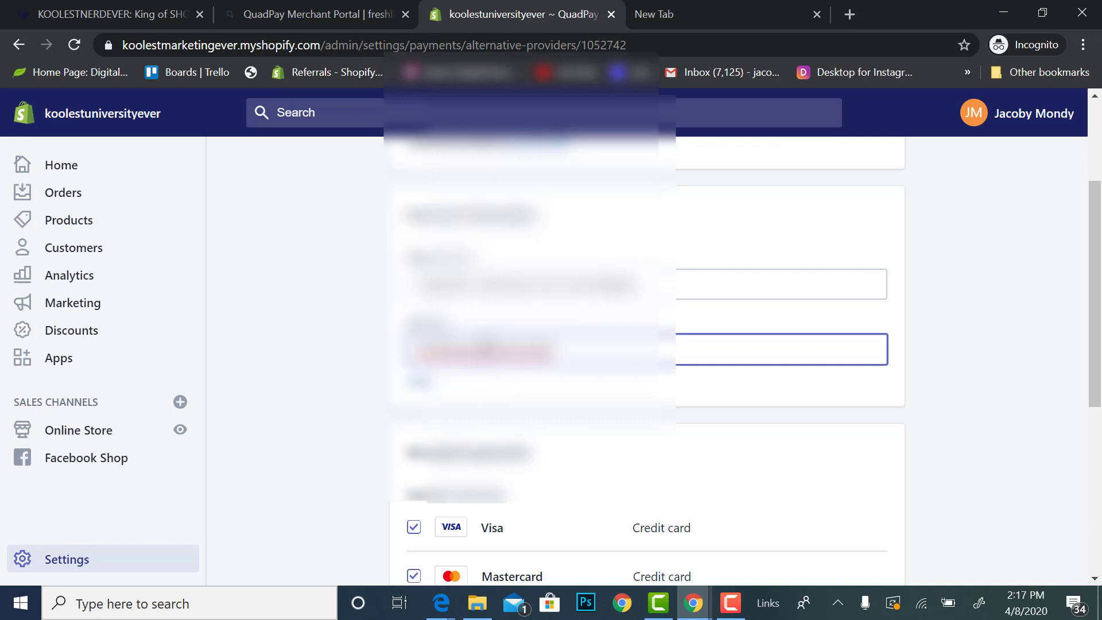
# - Activate QuadPay with the entered Merchant ID and API Key
pyautogui.scroll(-6, 648, 362)
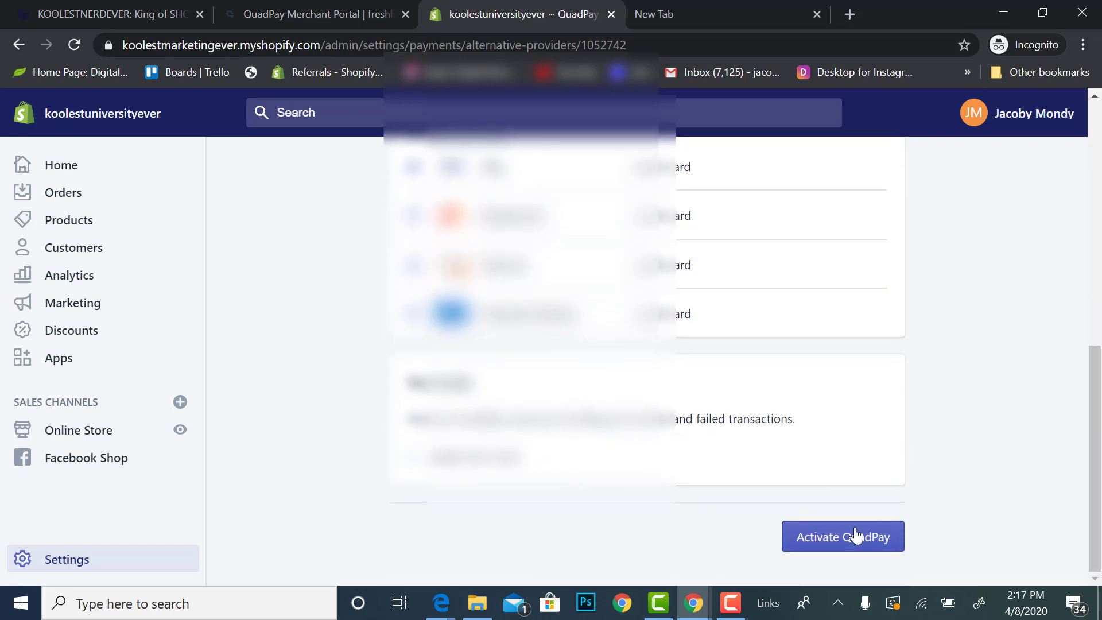
pyautogui.click(853, 536)
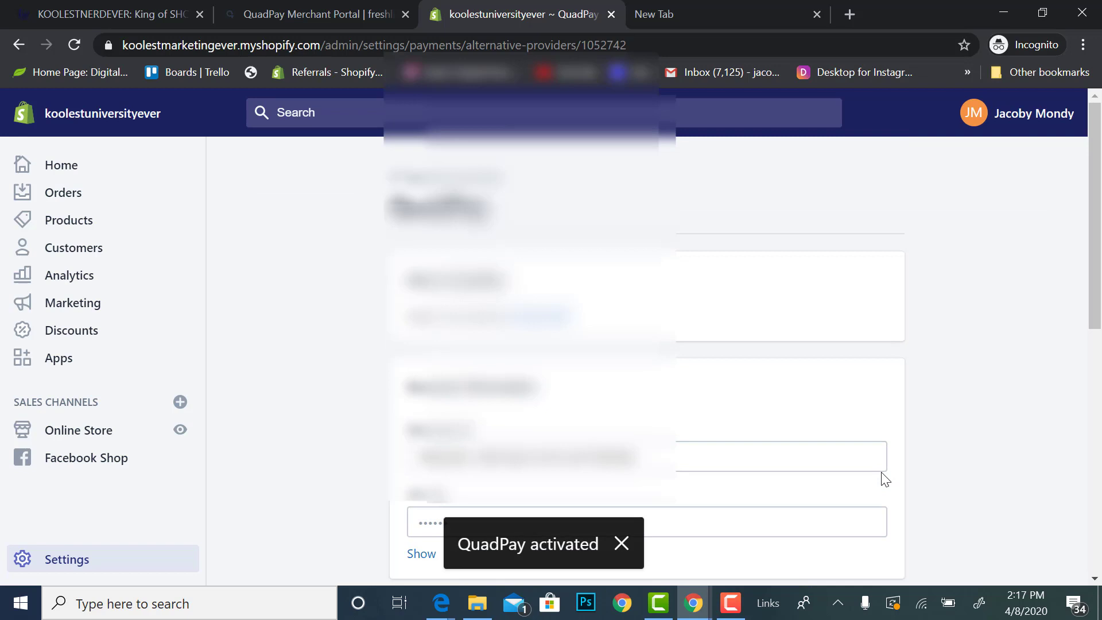
pyautogui.scroll(-6, 859, 369)
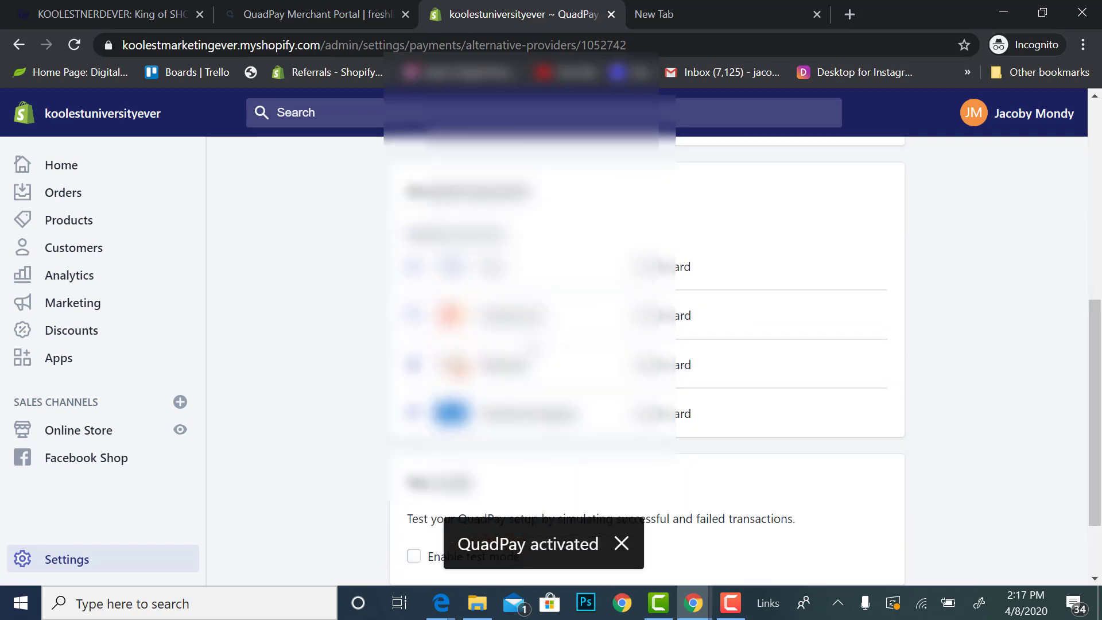
pyautogui.scroll(6, 424, 221)
# - Return via the Payments breadcrumb and scroll to see QuadPay active under Alternative payment methods
pyautogui.click(419, 163)
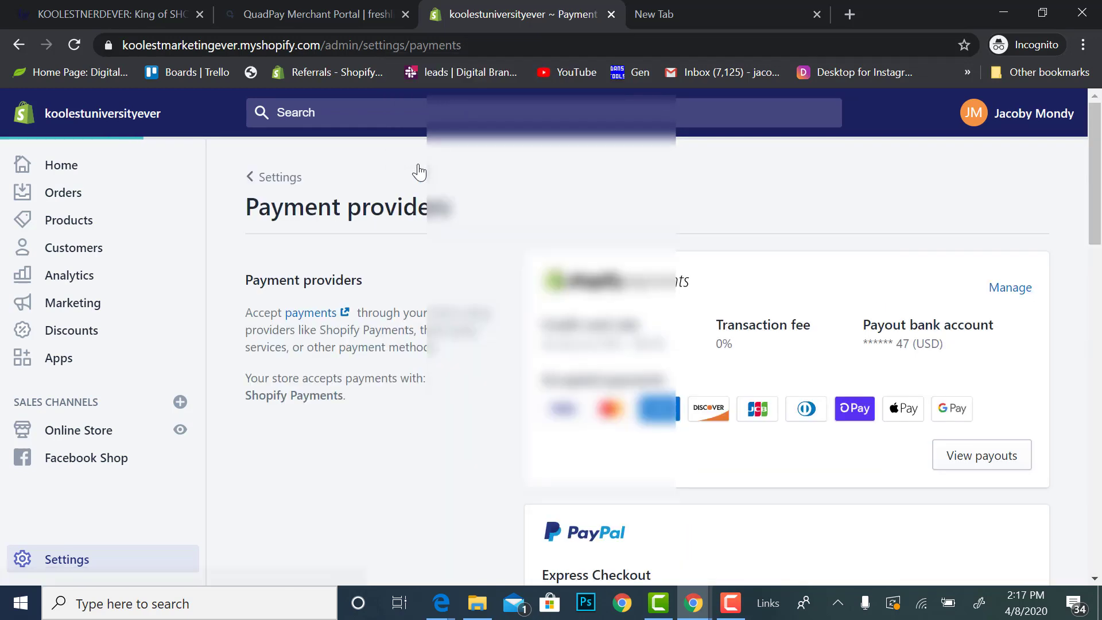
pyautogui.scroll(-12, 419, 171)
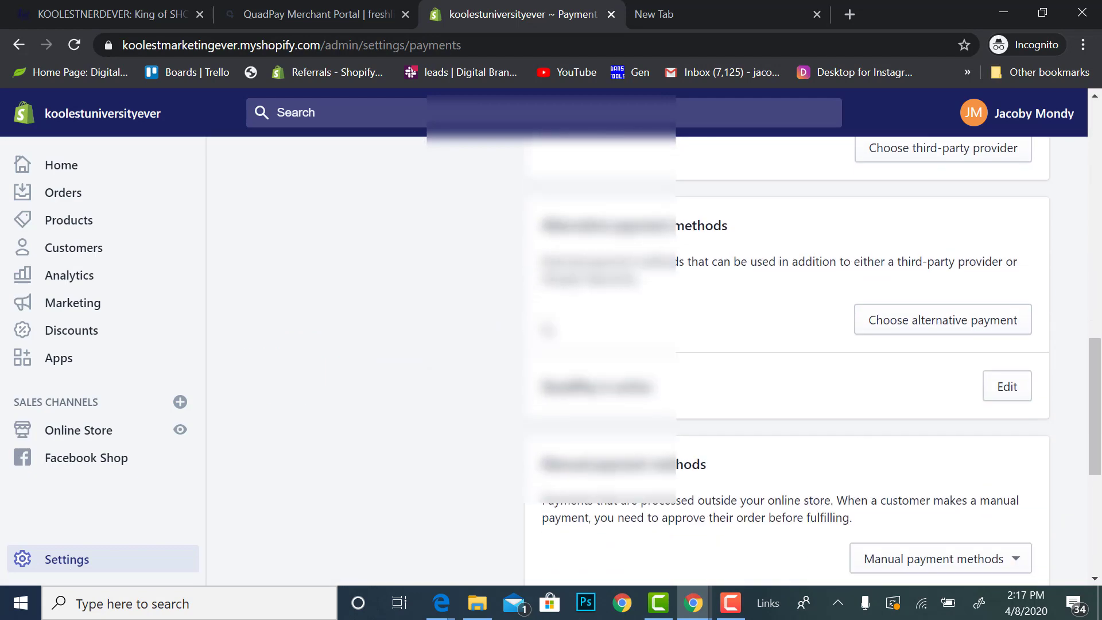